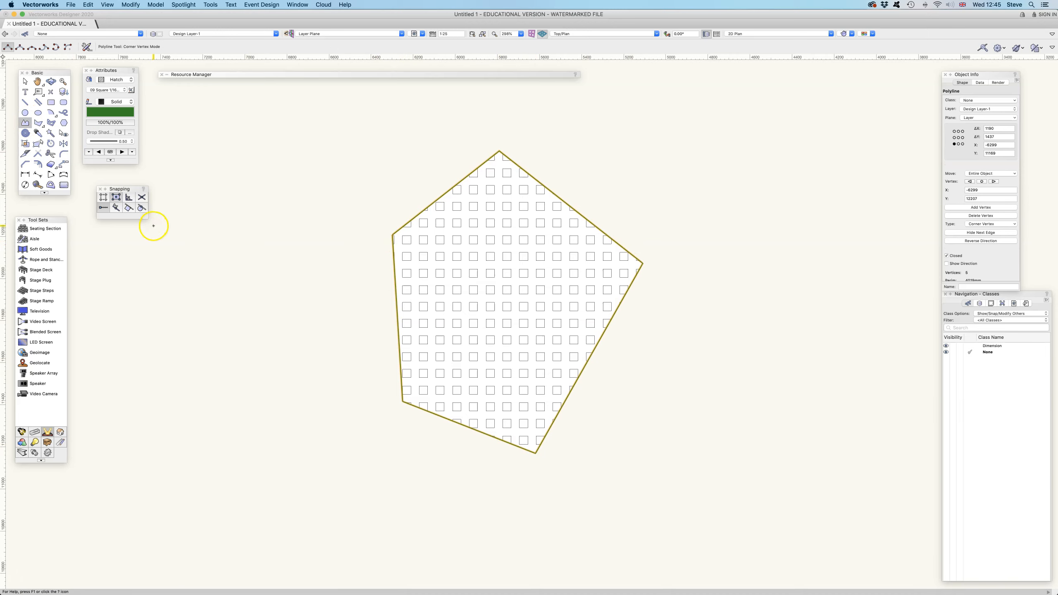
# Set the pentagon's fill from hatch to Solid.
pyautogui.click(124, 79)
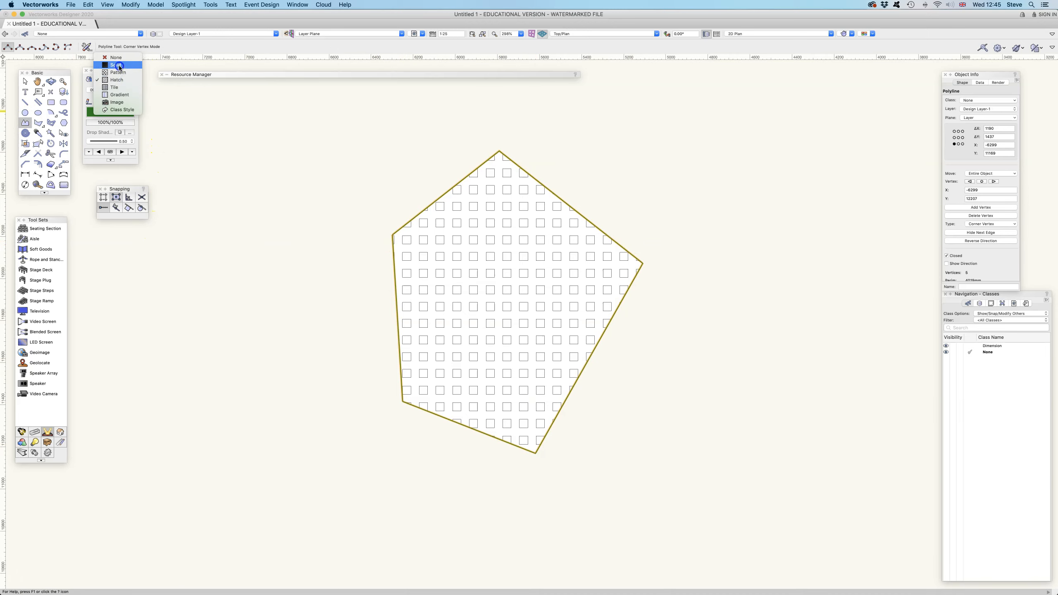
pyautogui.click(116, 65)
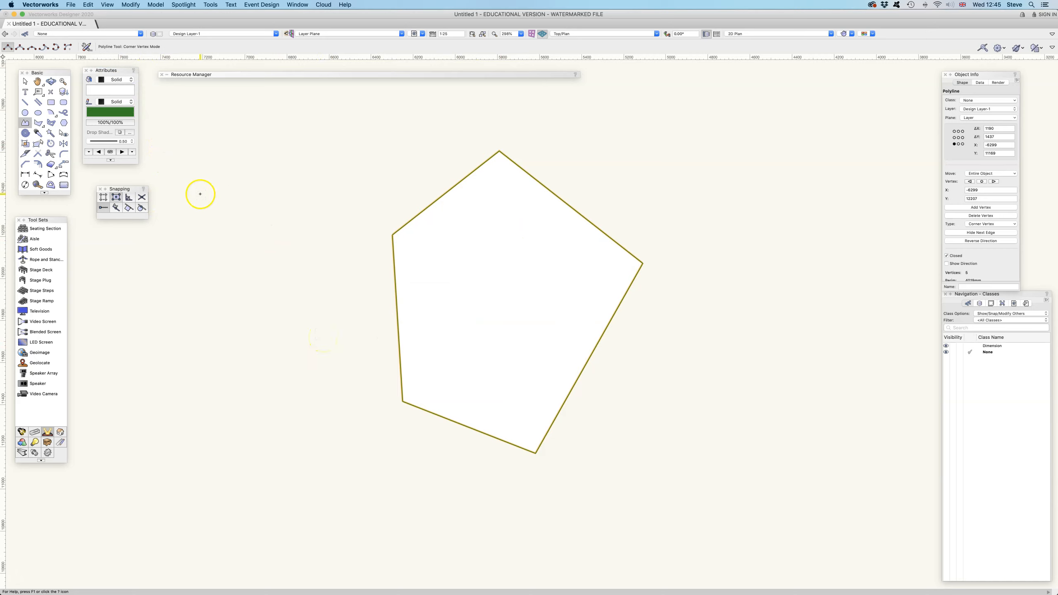
# Try clipping a vertical strip out of the pentagon with the Clip tool in exclusion mode, then undo it.
pyautogui.click(49, 166)
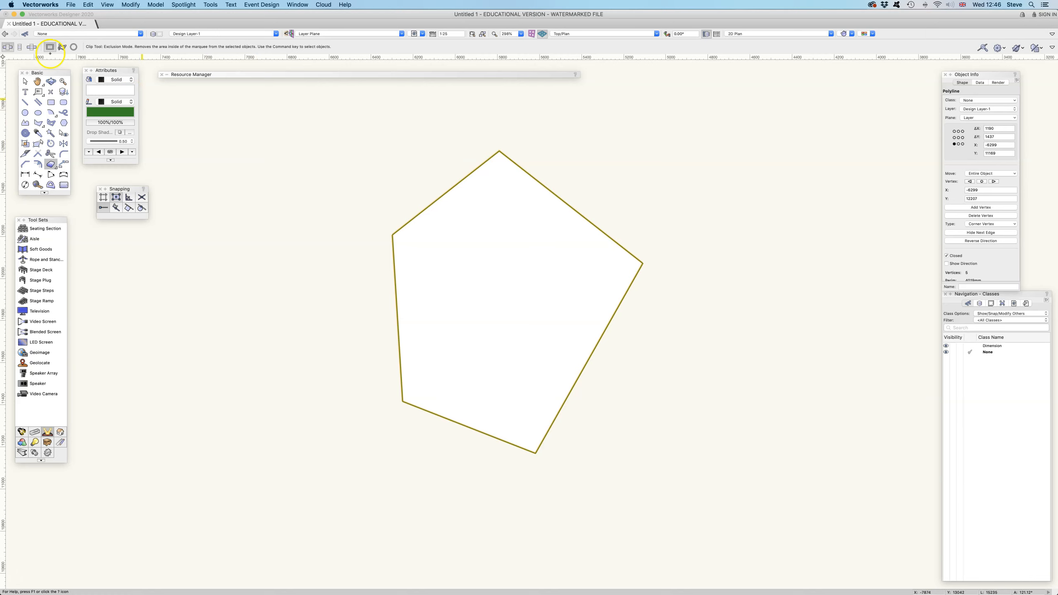
pyautogui.moveTo(446, 131); pyautogui.dragTo(489, 482)
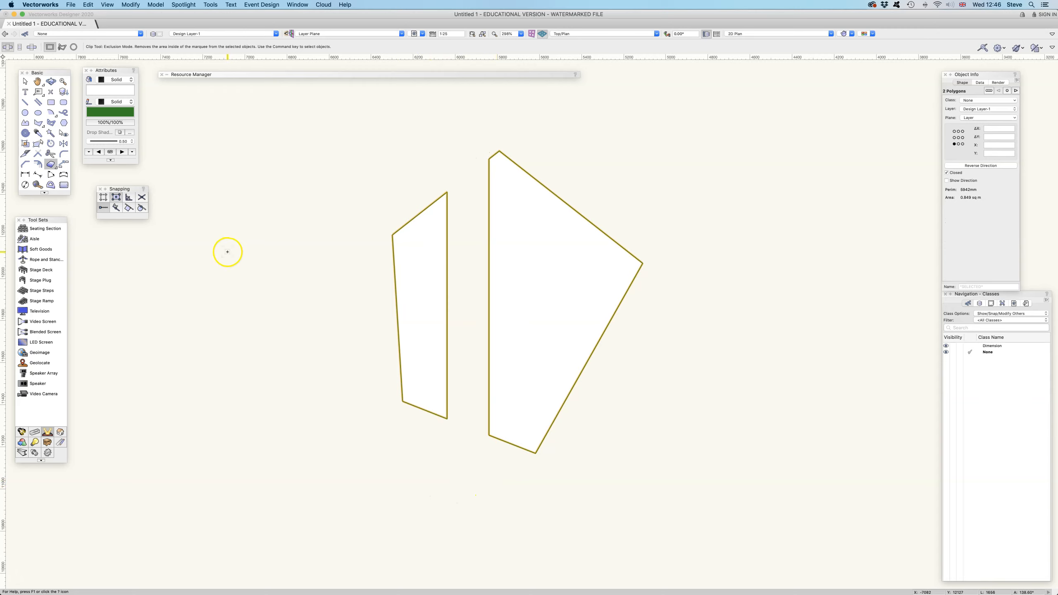
pyautogui.press('x')
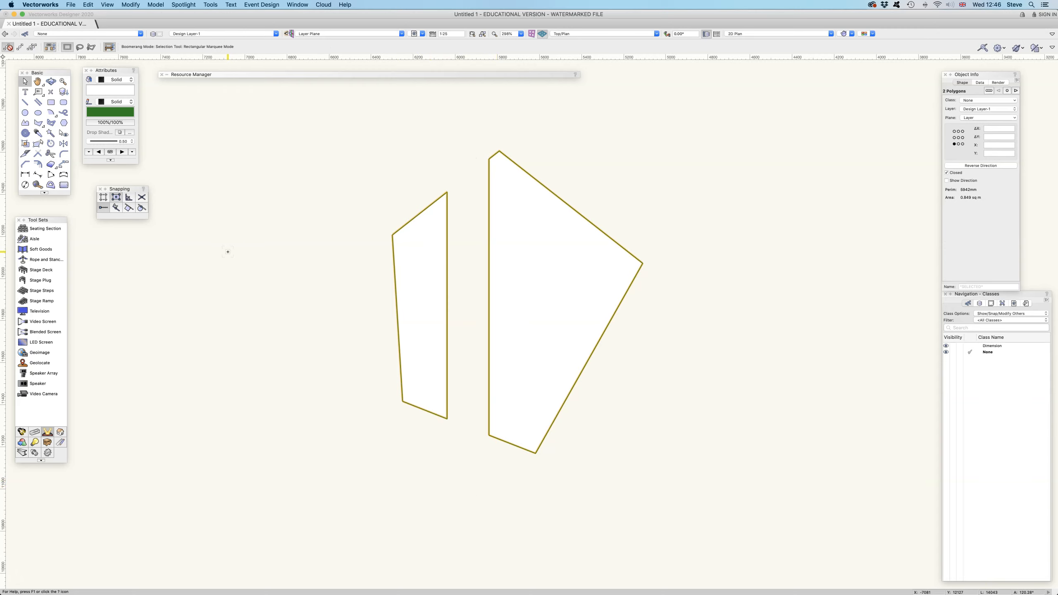
pyautogui.press('super+z')
# Try clipping the pentagon in inclusion mode to keep only a rectangular area, then undo it.
pyautogui.click(19, 47)
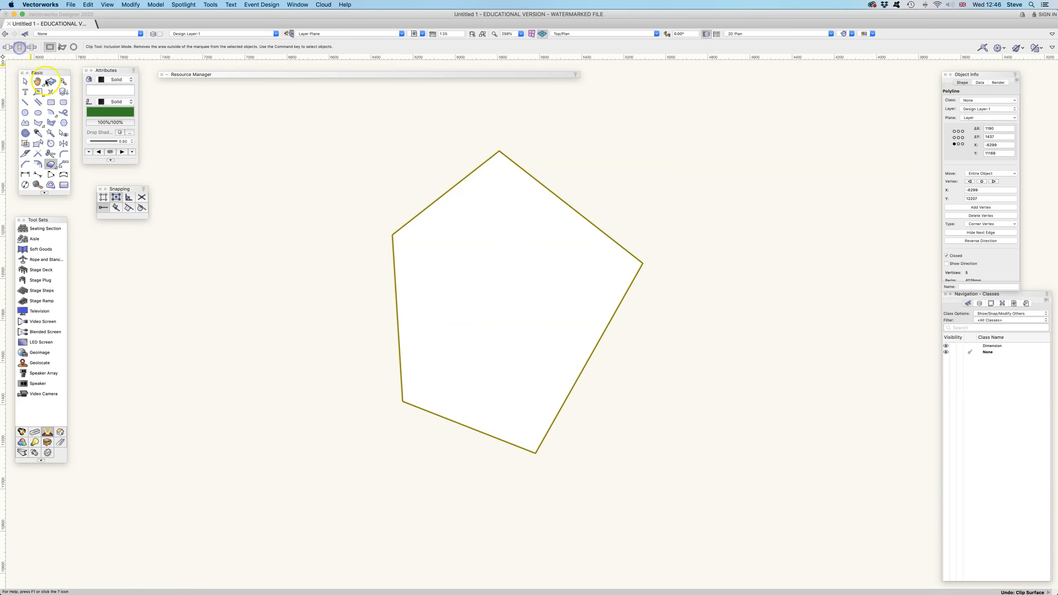
pyautogui.moveTo(394, 183); pyautogui.dragTo(543, 293)
pyautogui.scroll(-1, 544, 294)
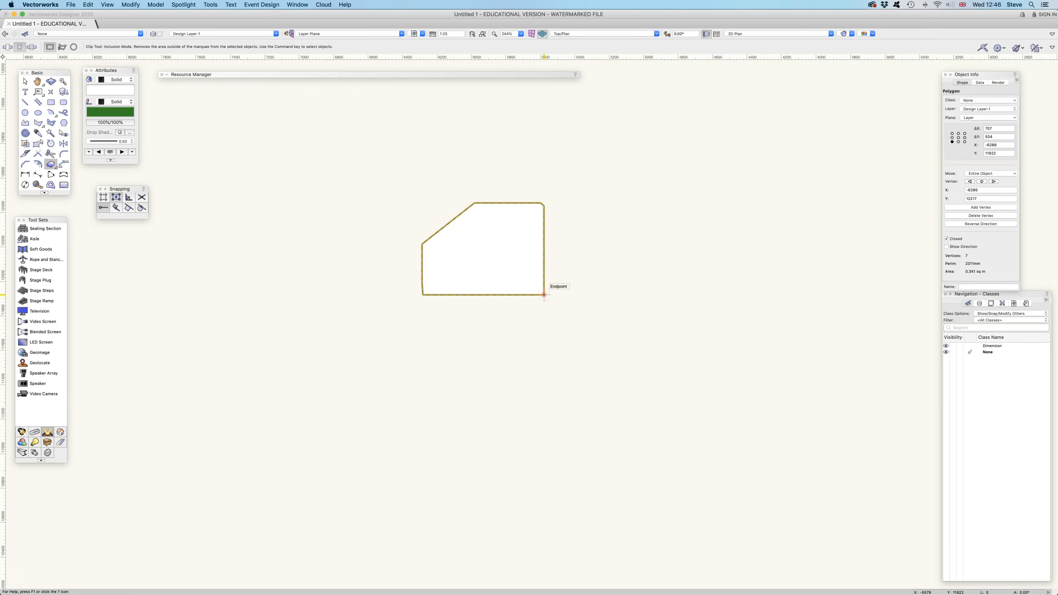
pyautogui.press('x')
pyautogui.scroll(1, 544, 294)
pyautogui.click(537, 294)
pyautogui.press('super+z')
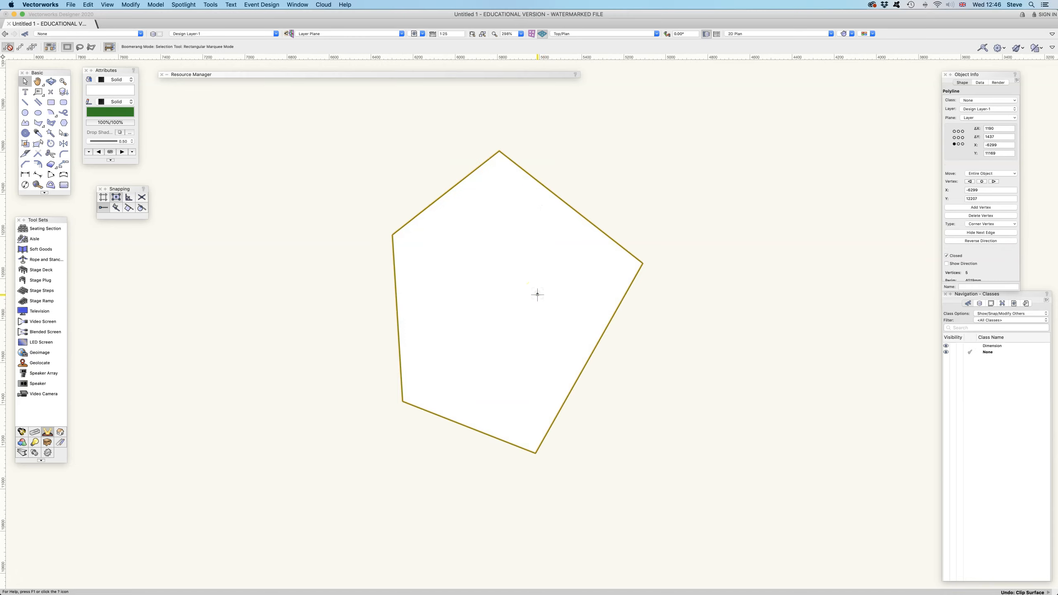
# Split the pentagon into three pieces with the Clip tool's split mode and drag the pieces apart.
pyautogui.click(32, 48)
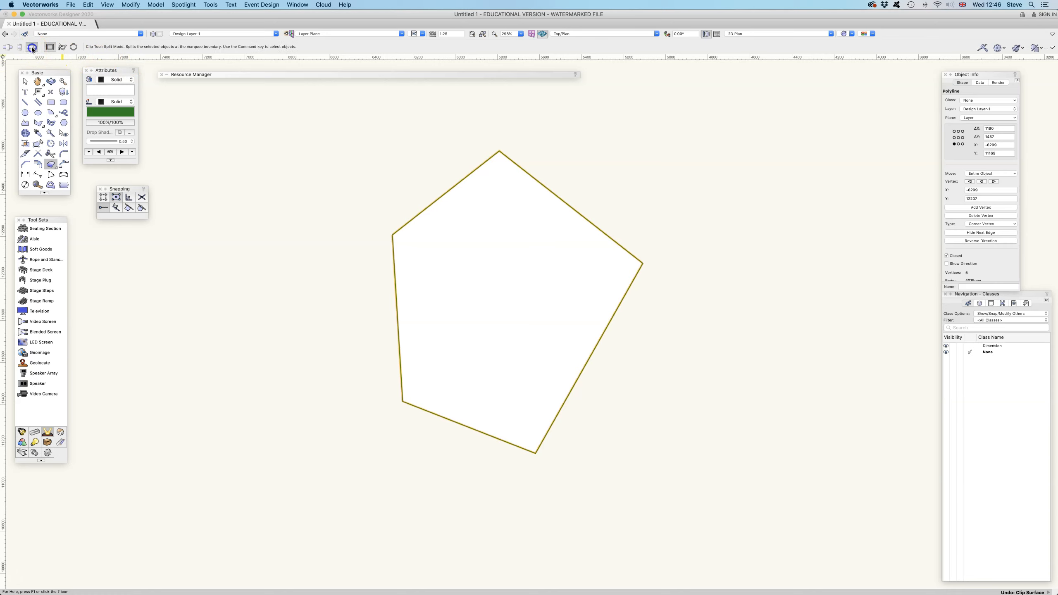
pyautogui.moveTo(436, 148); pyautogui.dragTo(567, 459)
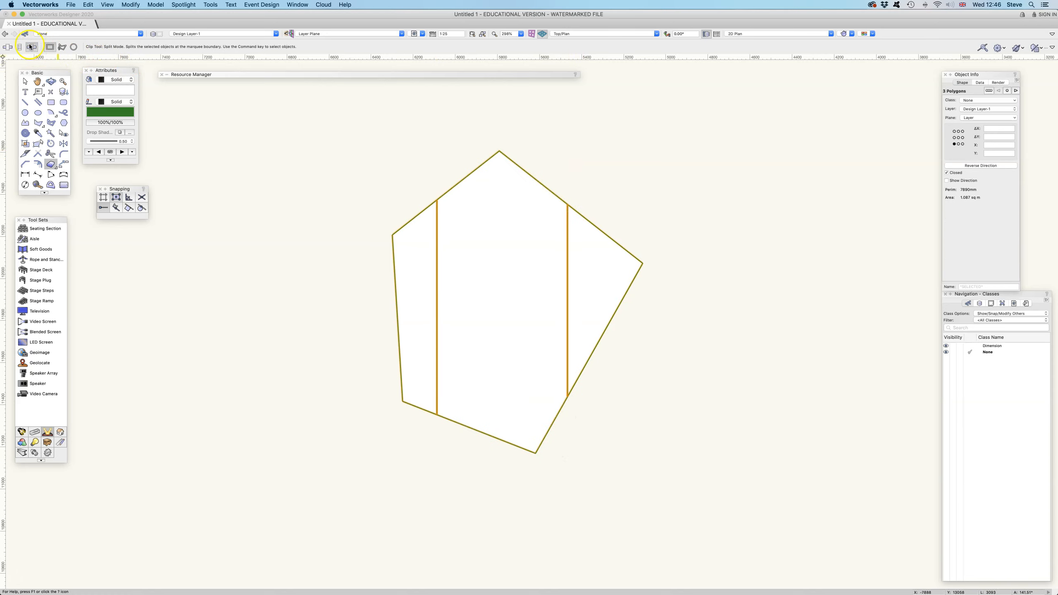
pyautogui.click(25, 82)
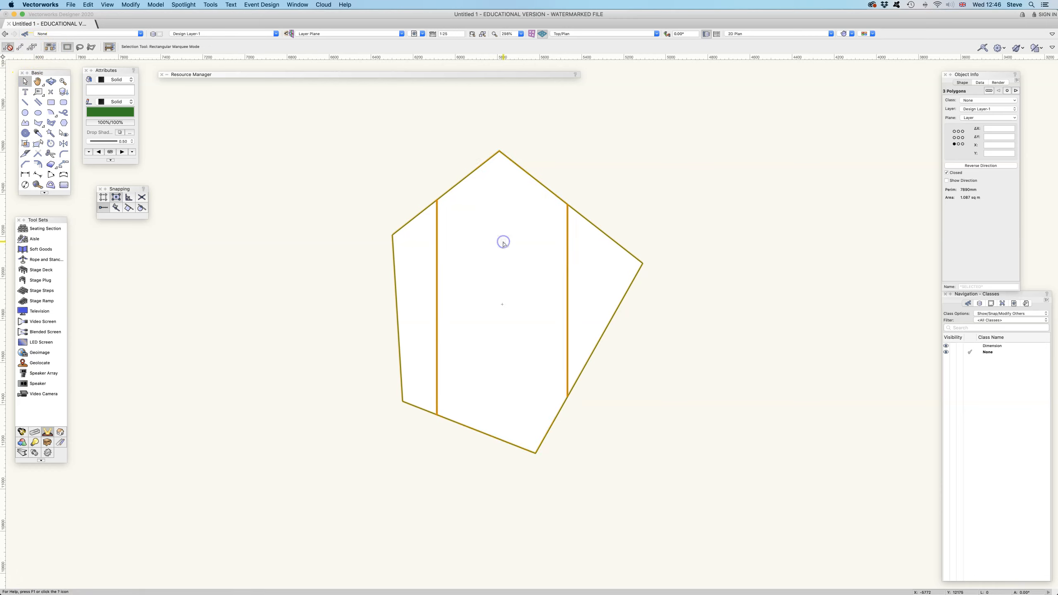
pyautogui.moveTo(610, 262); pyautogui.dragTo(657, 251)
pyautogui.click(677, 324)
pyautogui.moveTo(662, 291); pyautogui.dragTo(687, 289)
pyautogui.moveTo(448, 292); pyautogui.dragTo(416, 291)
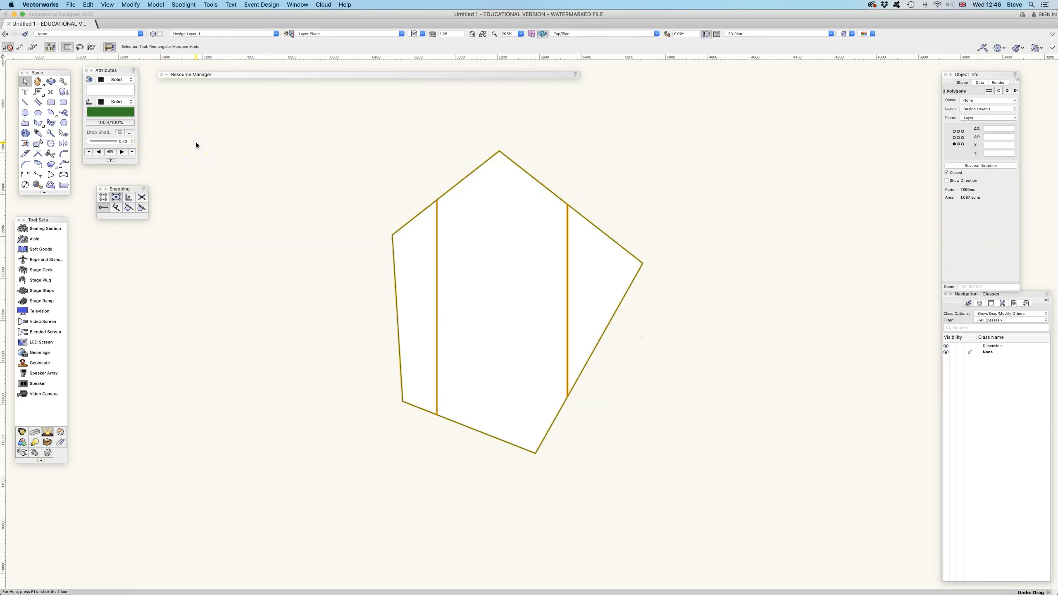
pyautogui.press('super+shift+a')
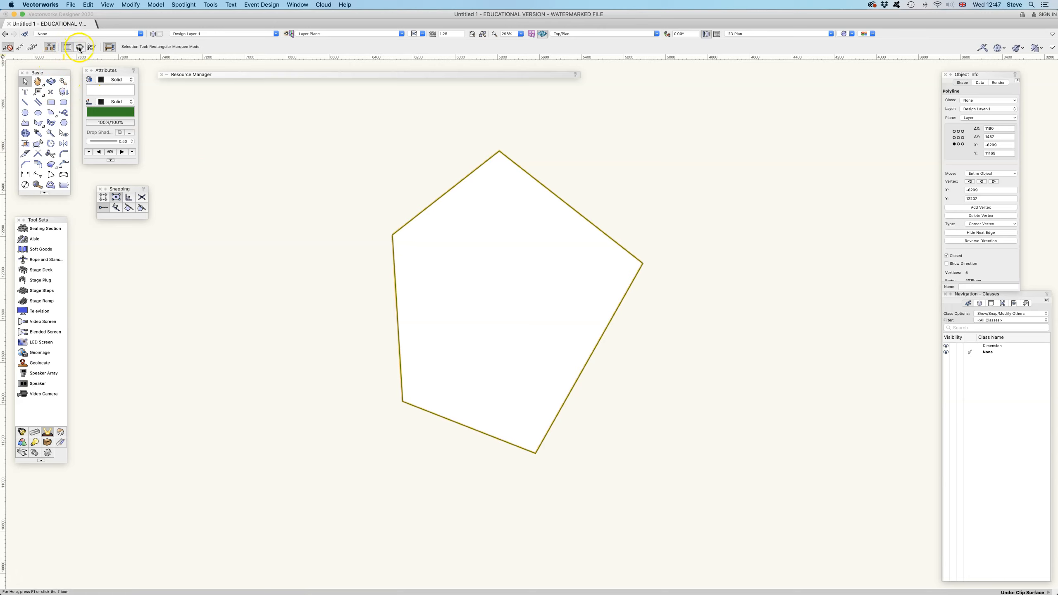
# Try cutting a circular bite from the pentagon's upper-left edge with the Clip tool's circle marquee.
pyautogui.click(49, 164)
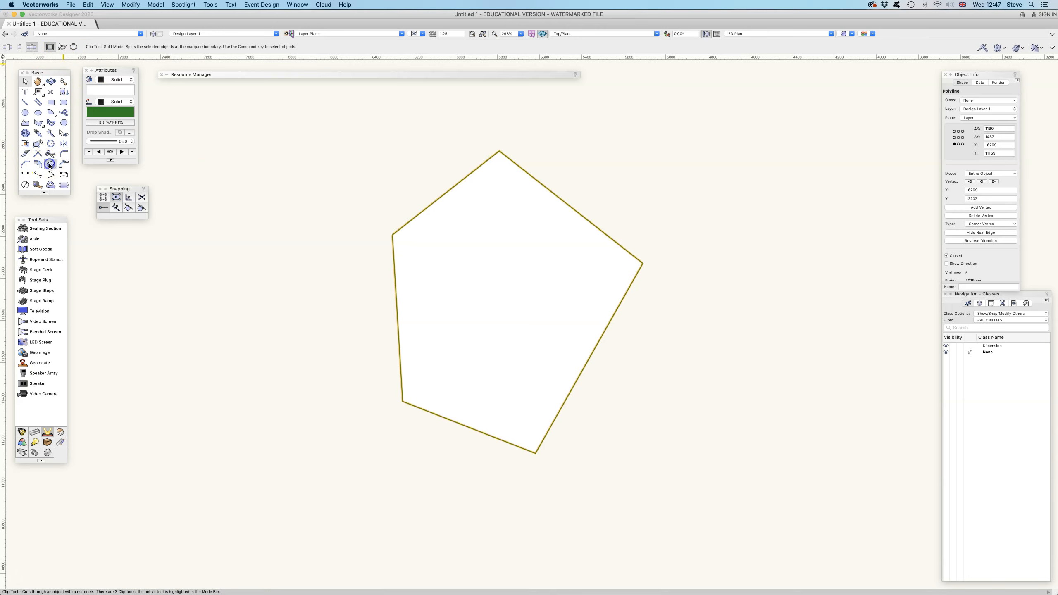
pyautogui.click(73, 47)
pyautogui.click(361, 194)
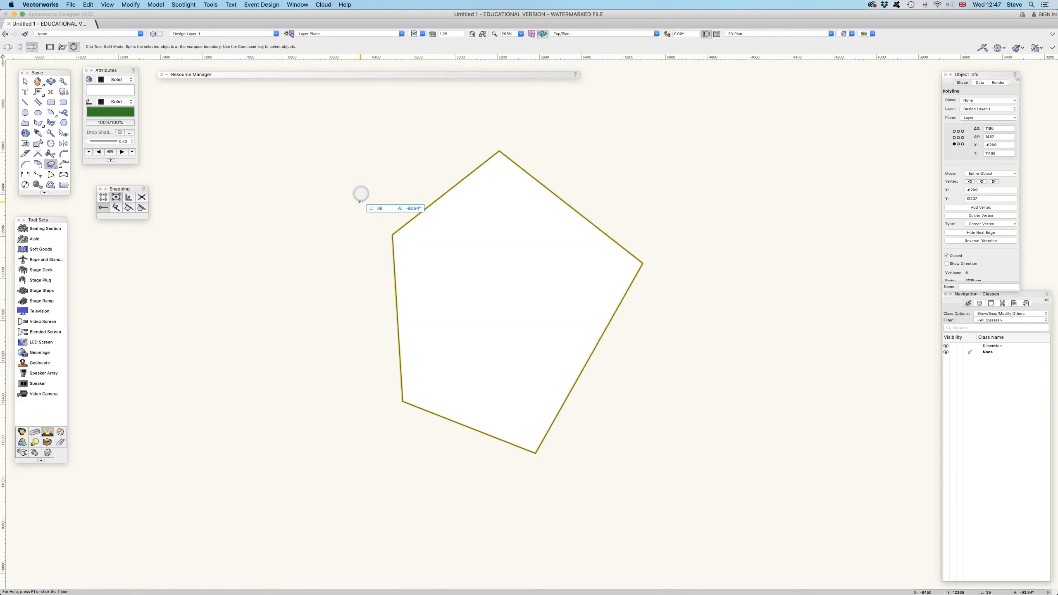
pyautogui.click(6, 45)
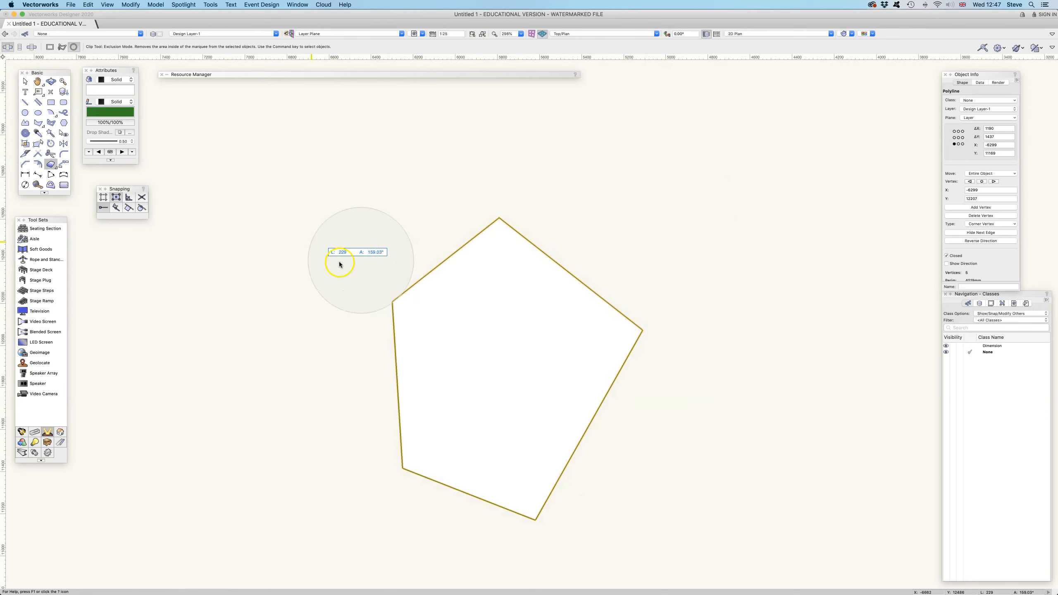
pyautogui.click(432, 335)
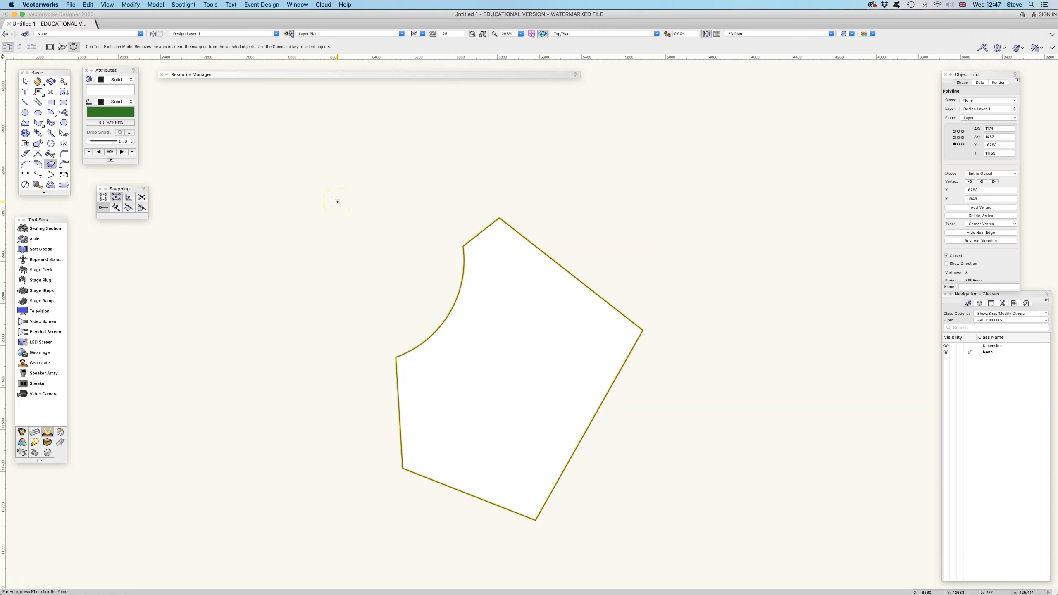
pyautogui.press('super+z')
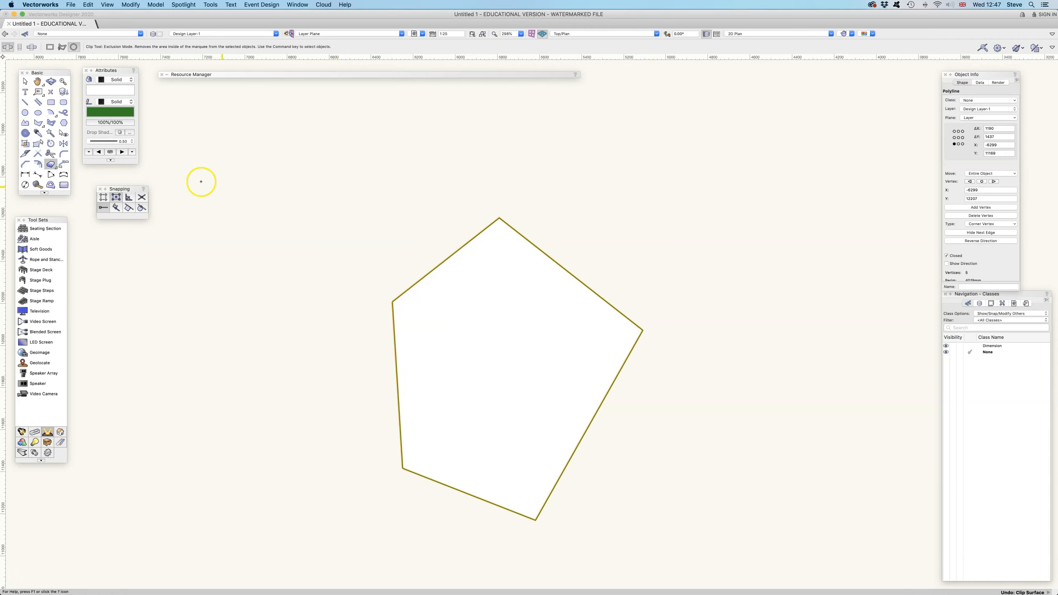
# Offset the pentagon inward by 200 with the Offset tool.
pyautogui.click(38, 164)
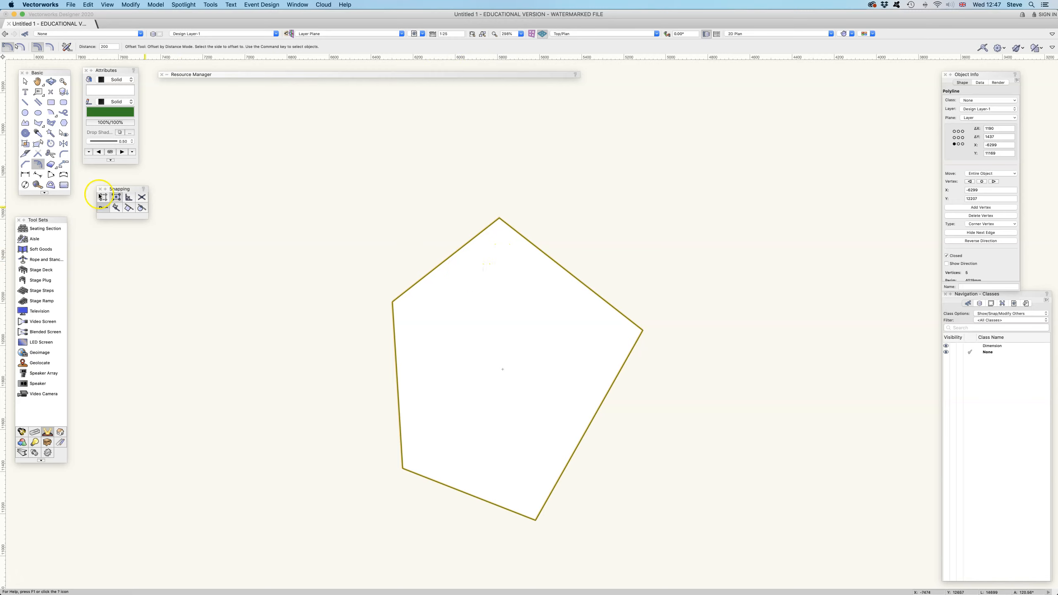
pyautogui.click(460, 277)
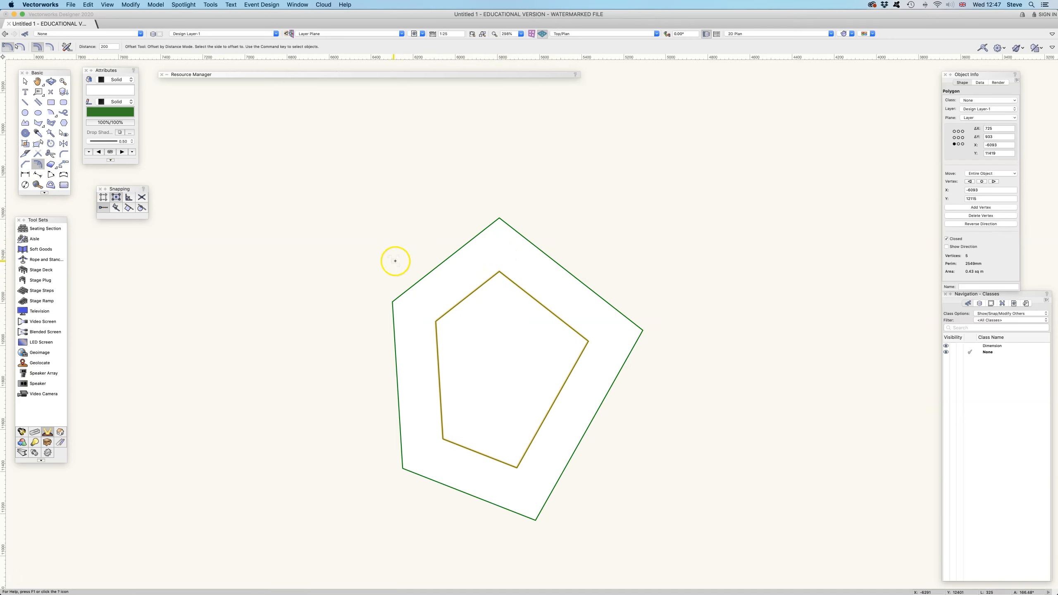
# Select the original pentagon and offset it outward by 200 to create a larger pentagon.
pyautogui.click(25, 82)
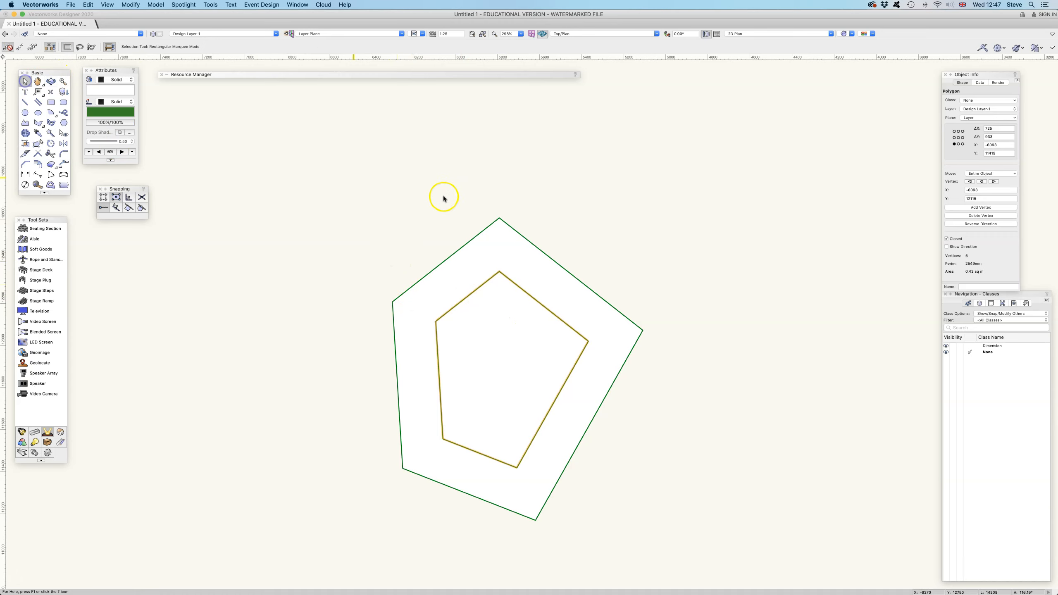
pyautogui.click(466, 243)
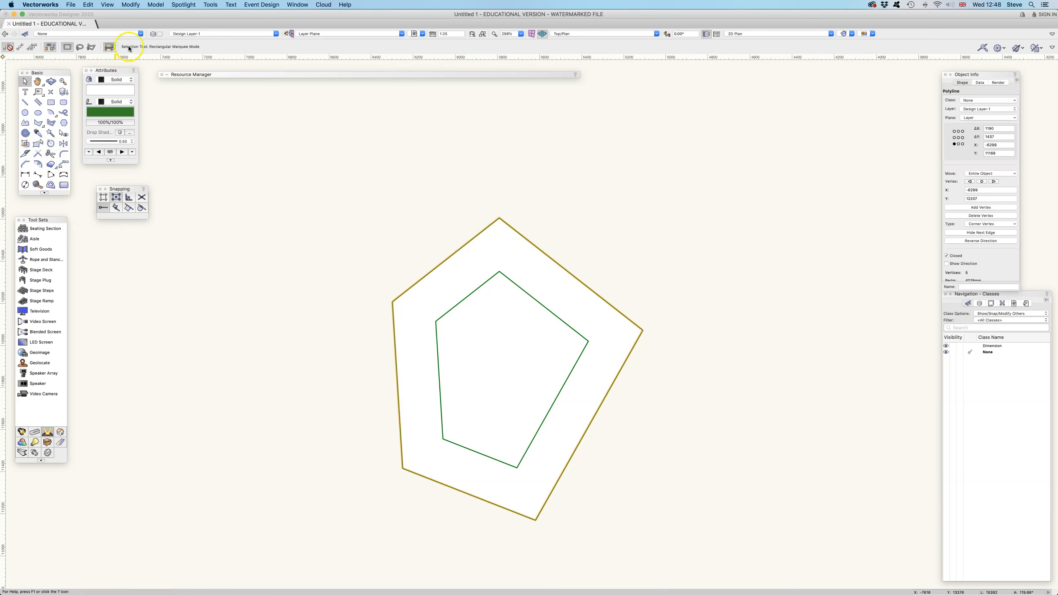
pyautogui.click(38, 164)
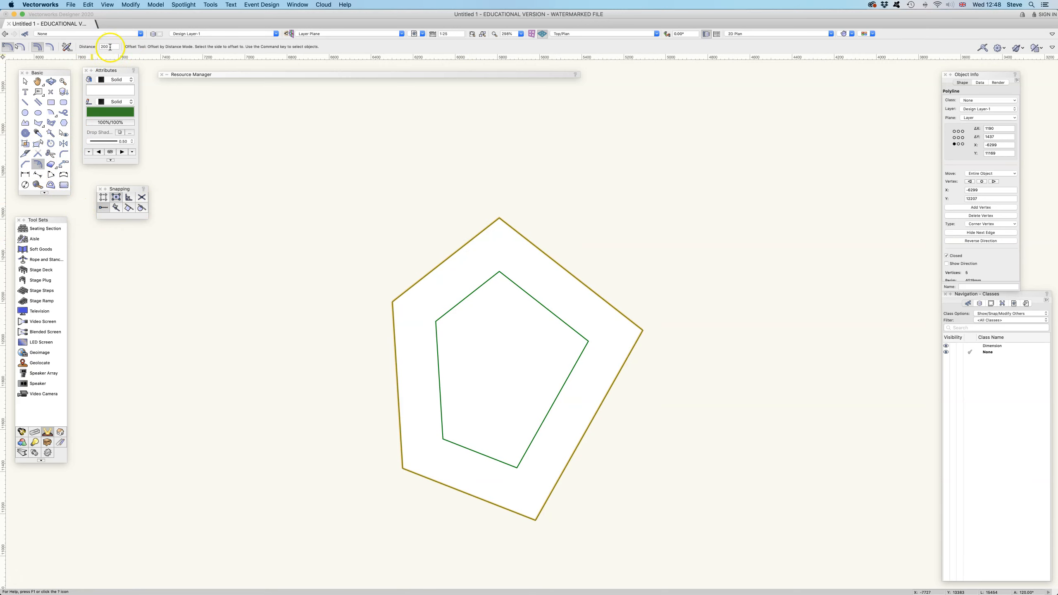
pyautogui.click(396, 241)
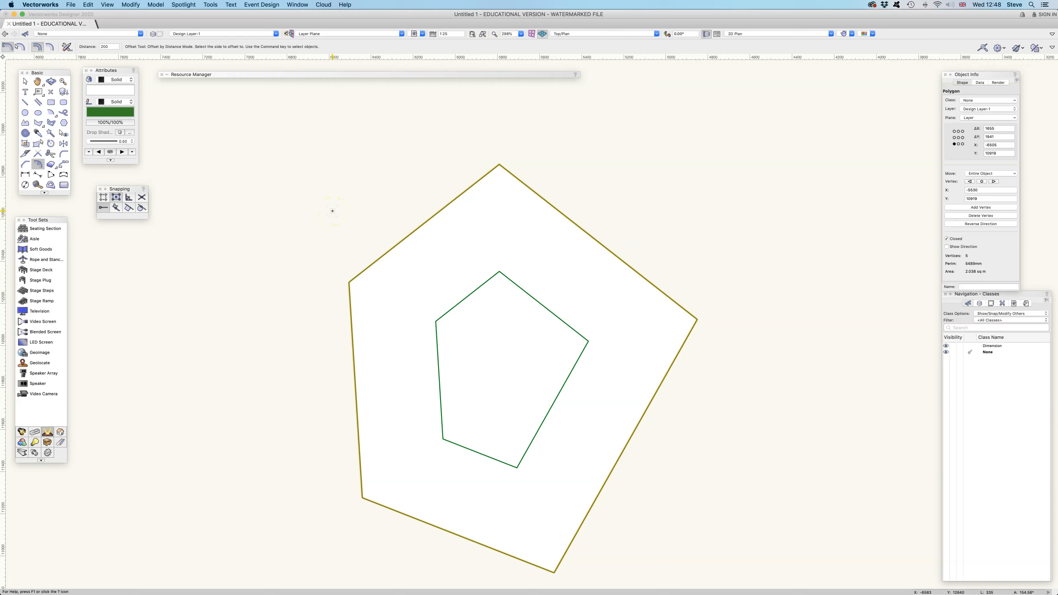
pyautogui.click(25, 81)
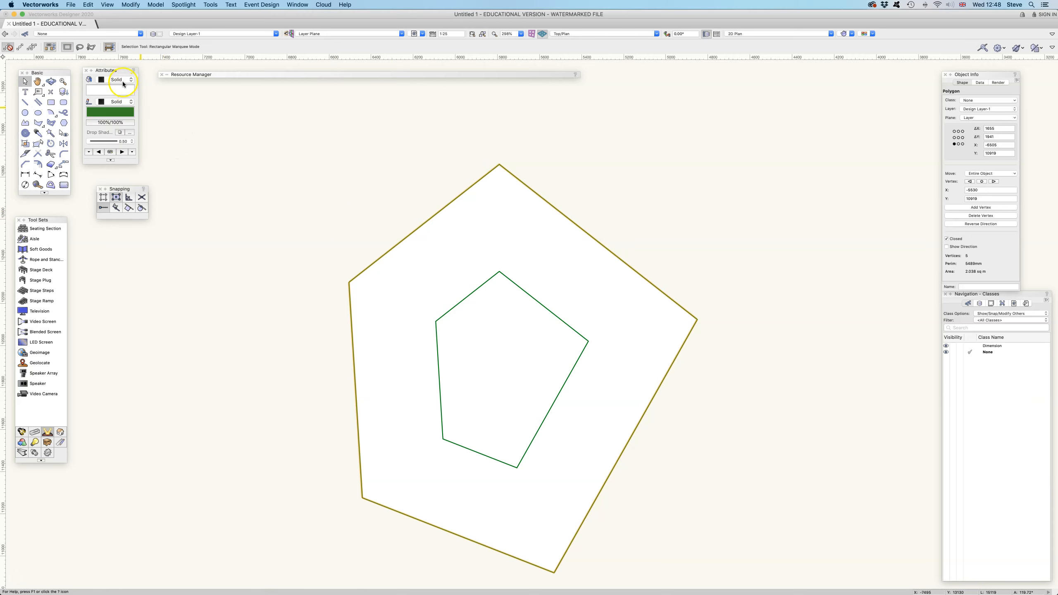
# Switch the large pentagon's fill to None and back to Solid.
pyautogui.click(122, 79)
pyautogui.click(118, 72)
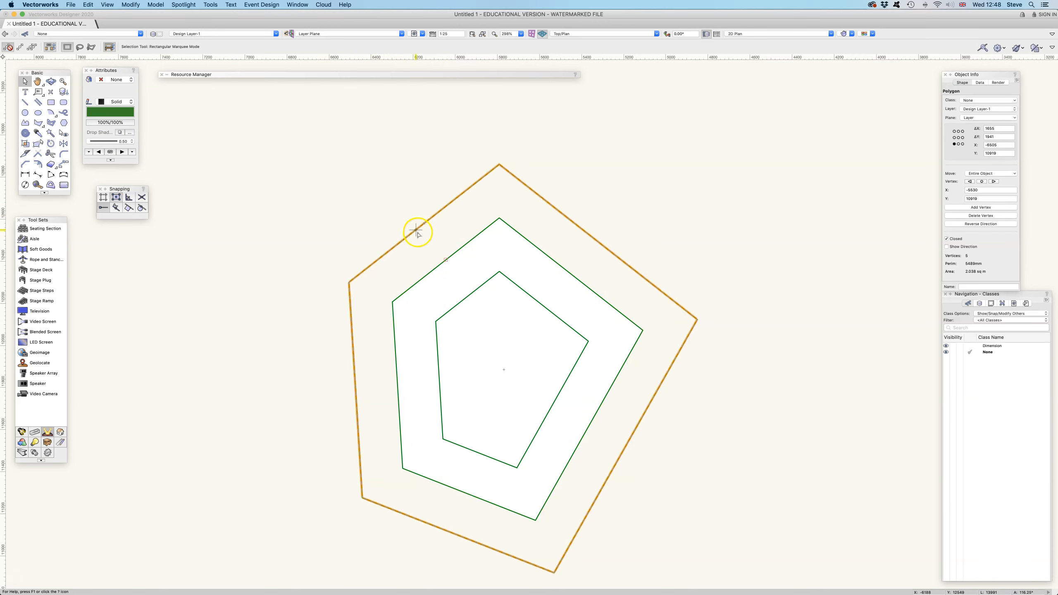
pyautogui.click(112, 79)
pyautogui.click(113, 87)
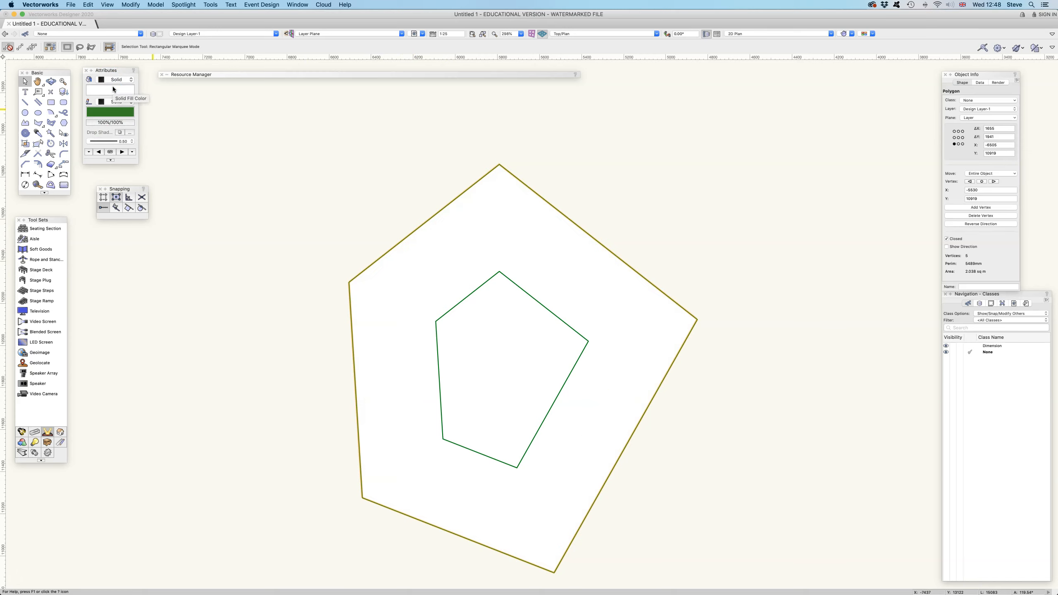
# Send the large outer pentagon to the back.
pyautogui.click(308, 193)
pyautogui.click(130, 5)
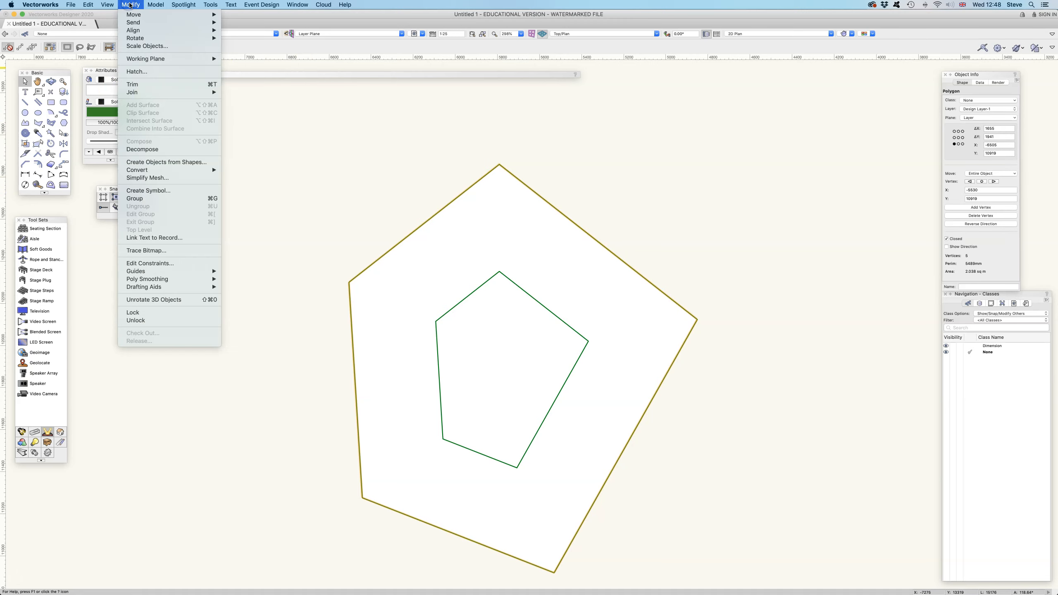
pyautogui.moveTo(138, 27)
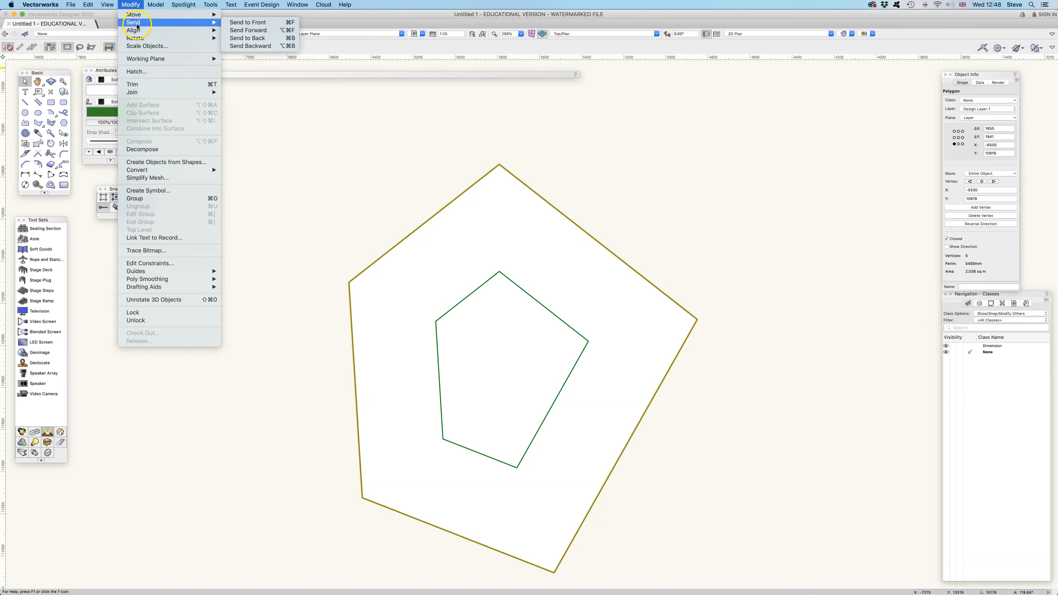
pyautogui.click(257, 38)
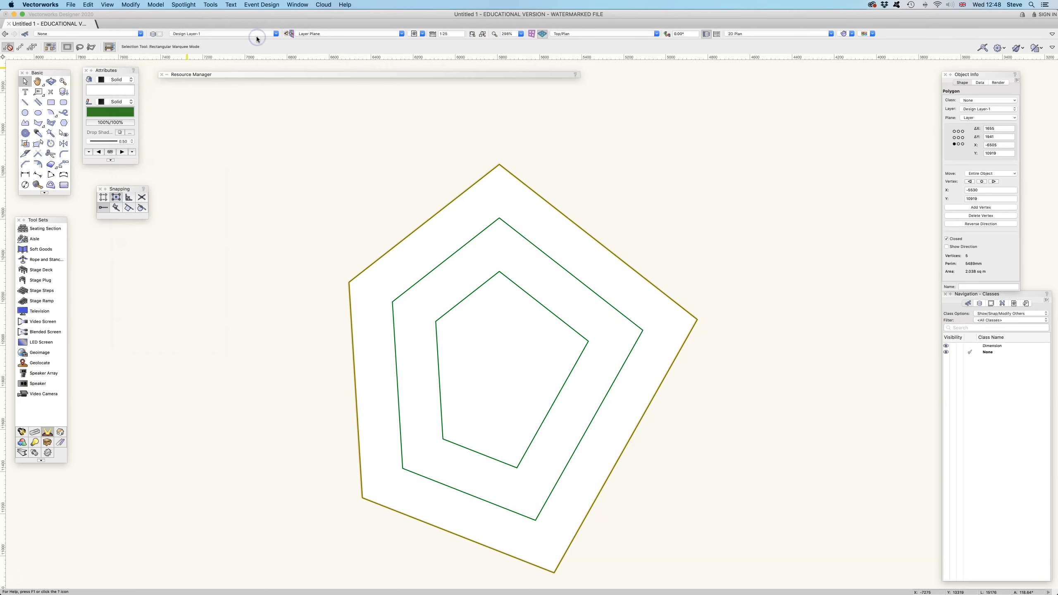
# Select the innermost pentagon and send it to the back.
pyautogui.click(399, 135)
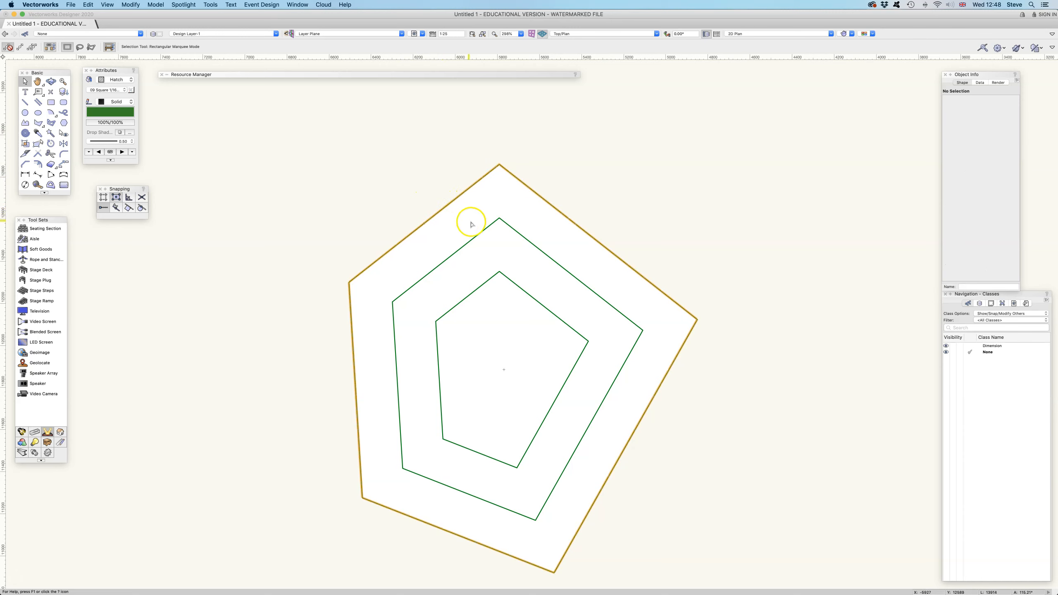
pyautogui.click(476, 236)
pyautogui.click(482, 287)
pyautogui.click(450, 204)
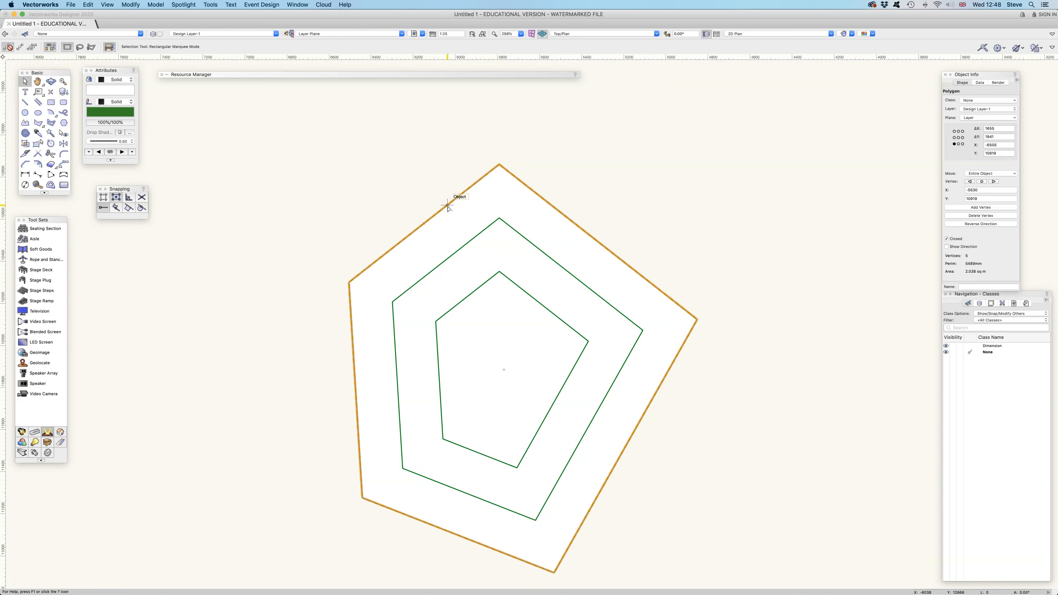
pyautogui.click(489, 280)
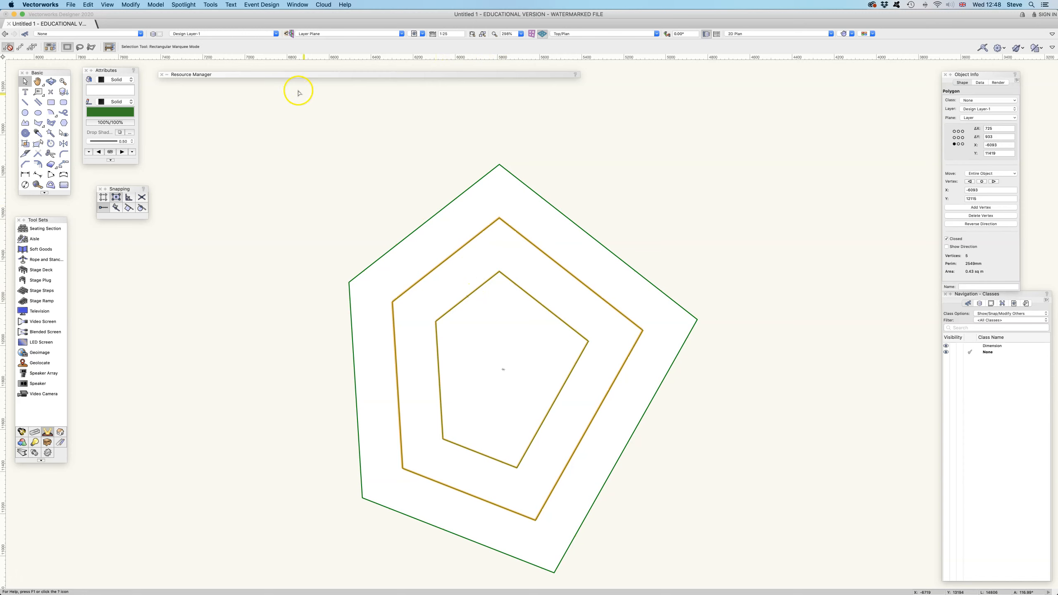
pyautogui.click(134, 5)
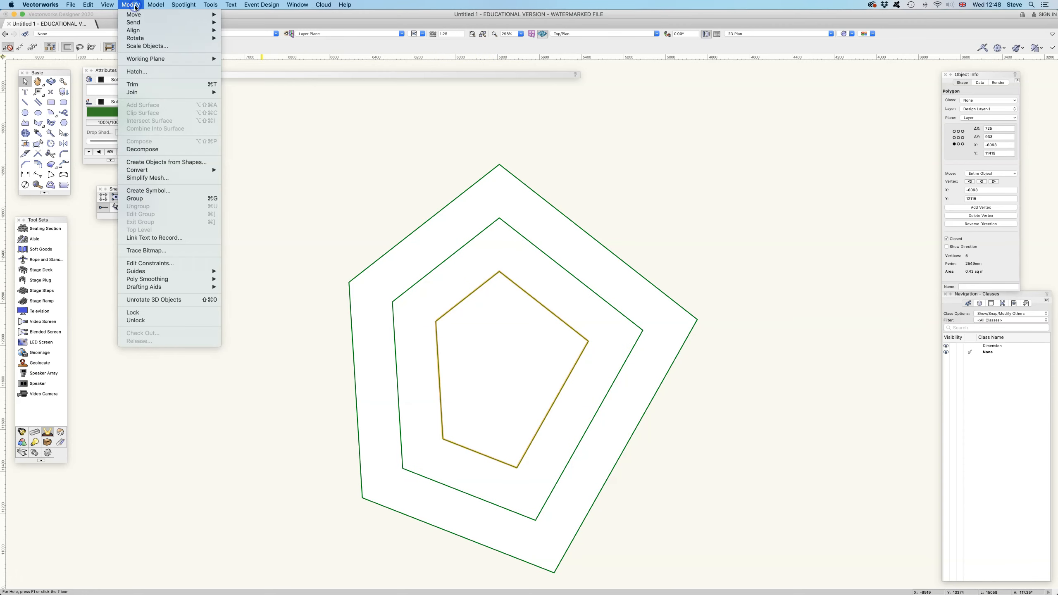
pyautogui.moveTo(196, 22)
pyautogui.click(257, 39)
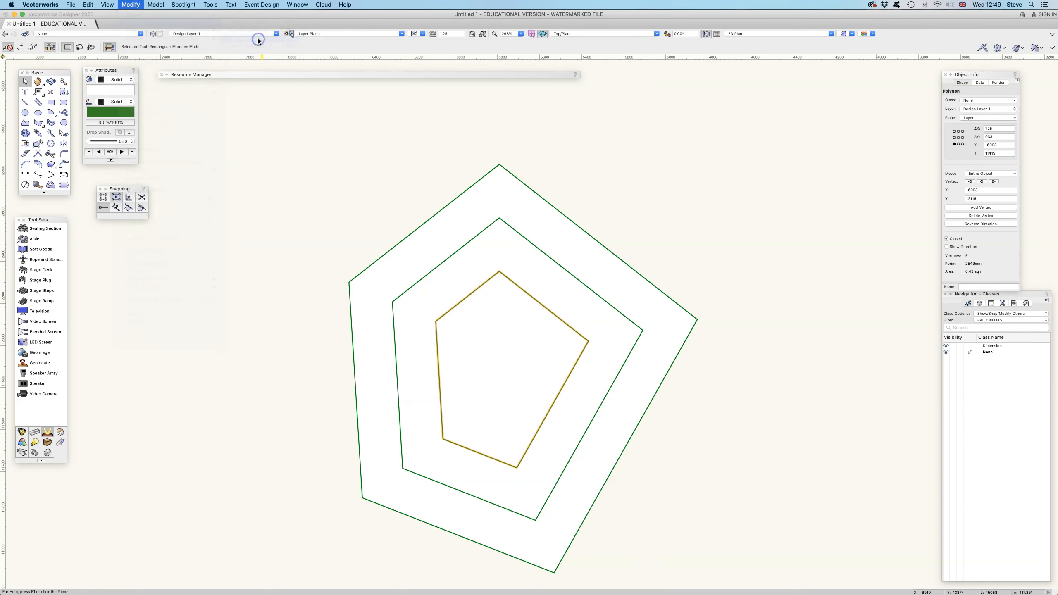
# Delete the two outer pentagons, leaving only the innermost pentagon.
pyautogui.click(753, 218)
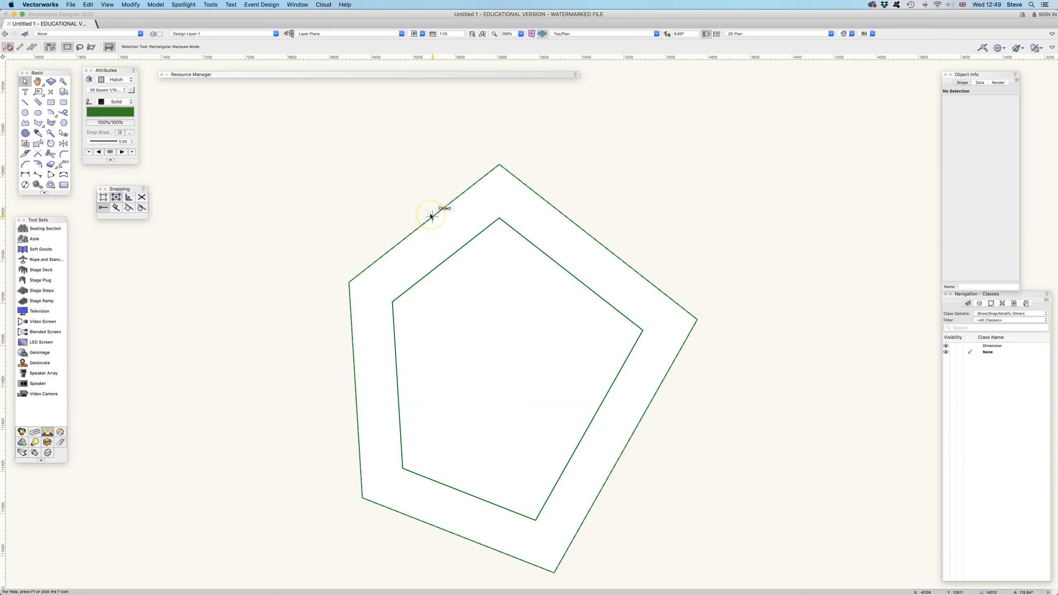
pyautogui.moveTo(448, 255); pyautogui.dragTo(255, 198)
pyautogui.press('Delete')
pyautogui.click(383, 222)
pyautogui.click(409, 234)
pyautogui.press('Delete')
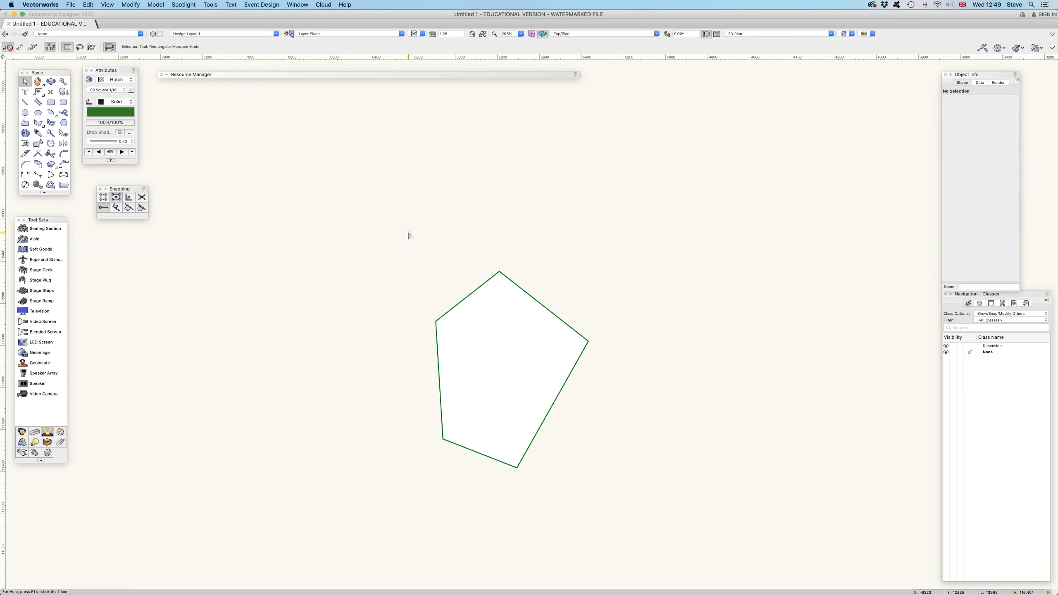
# Select the remaining pentagon, zoom in on it, and change its fill to Hatch.
pyautogui.click(466, 295)
pyautogui.moveTo(483, 309)
pyautogui.mouseDown(button='middle')
pyautogui.moveTo(475, 237)
pyautogui.moveTo(443, 215)
pyautogui.mouseUp(button='middle')
pyautogui.scroll(2, 463, 251)
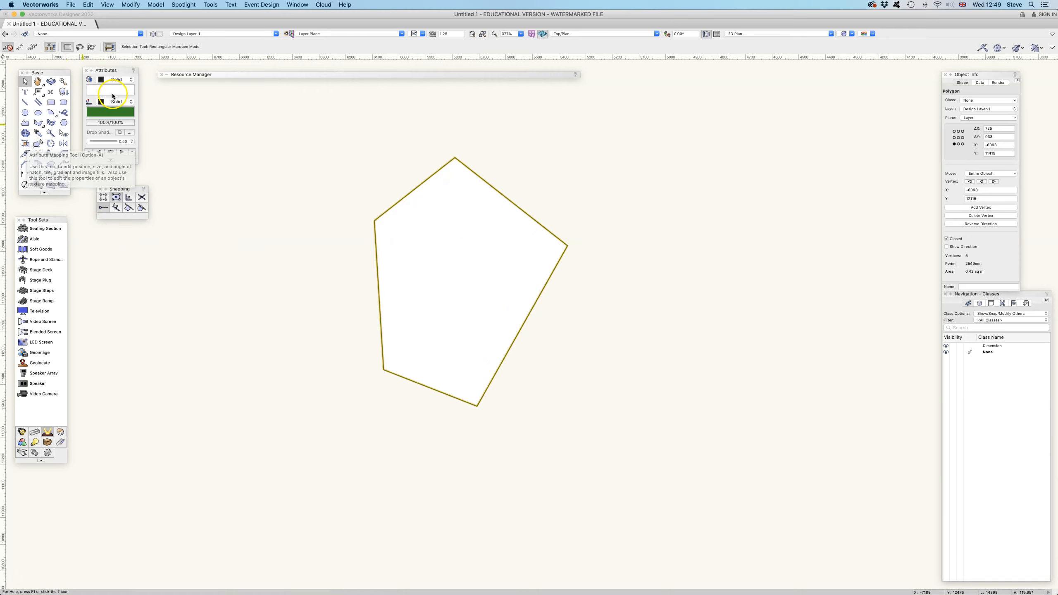
pyautogui.click(120, 81)
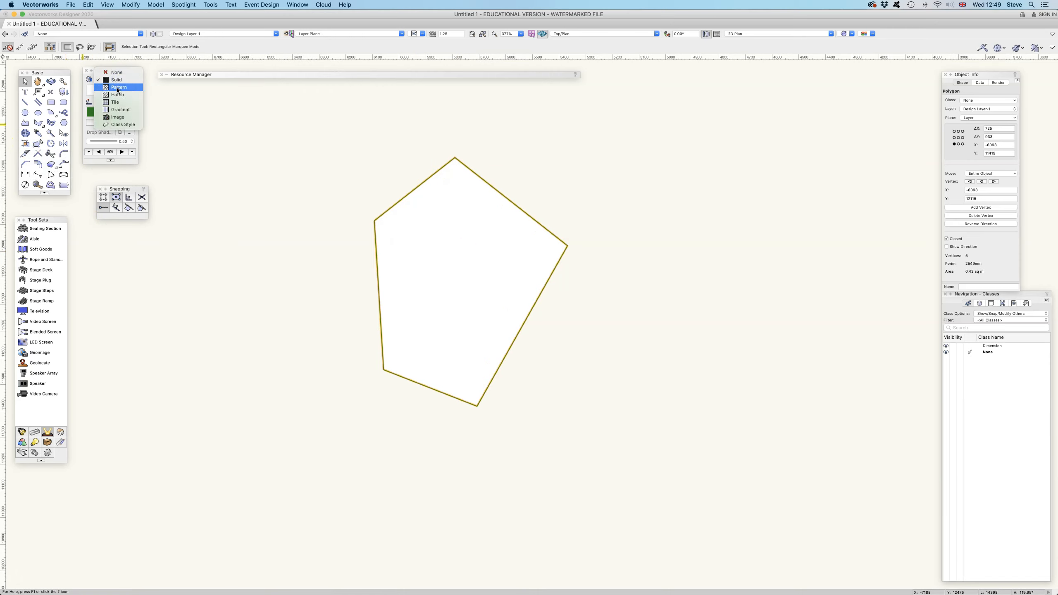
pyautogui.click(116, 94)
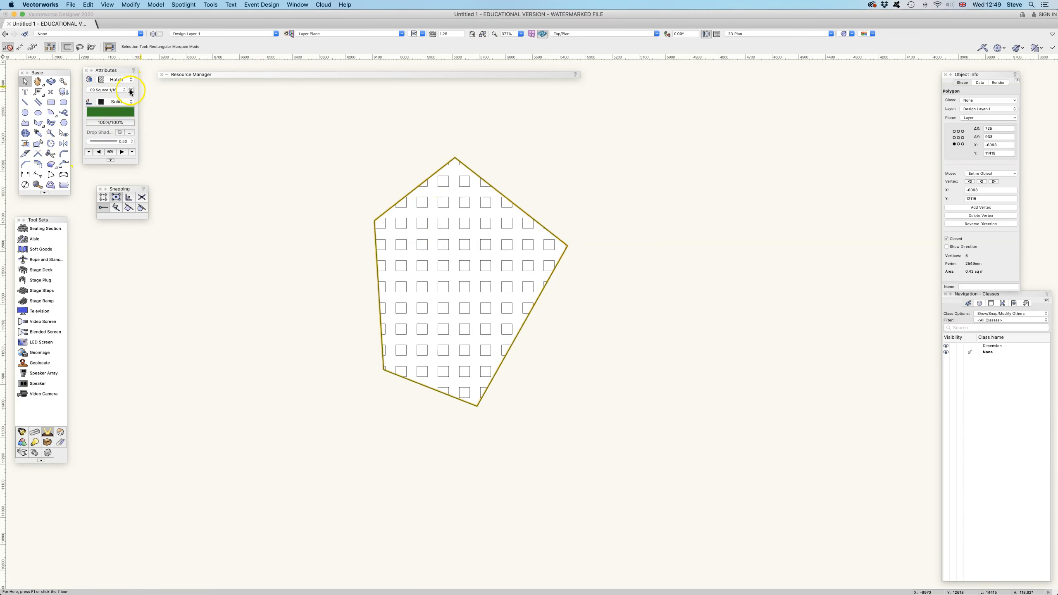
# Open the Hatch Settings and browse the default hatch libraries, then confirm the dialog.
pyautogui.click(130, 90)
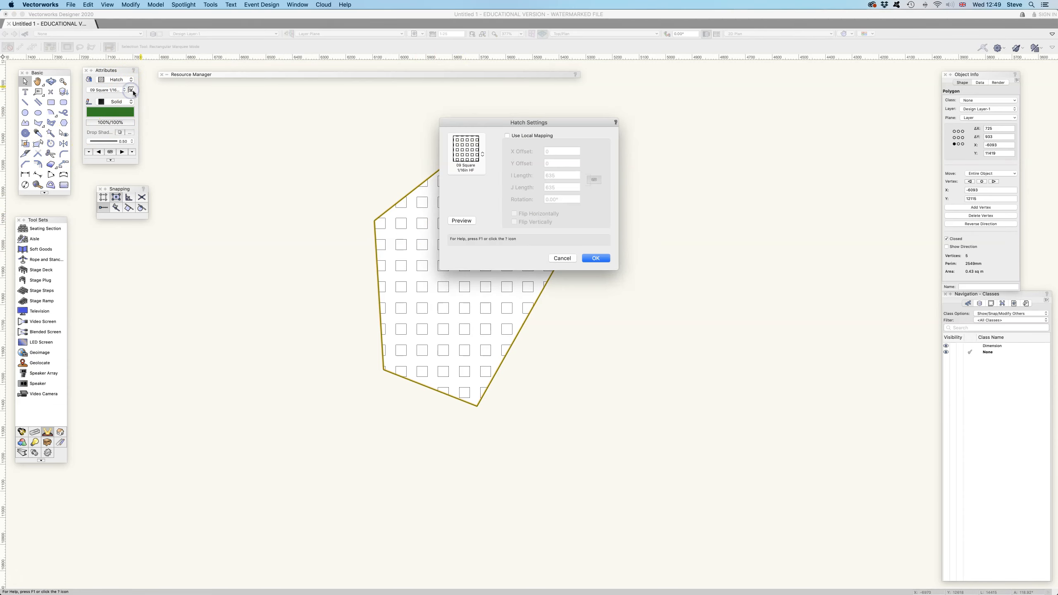
pyautogui.click(477, 155)
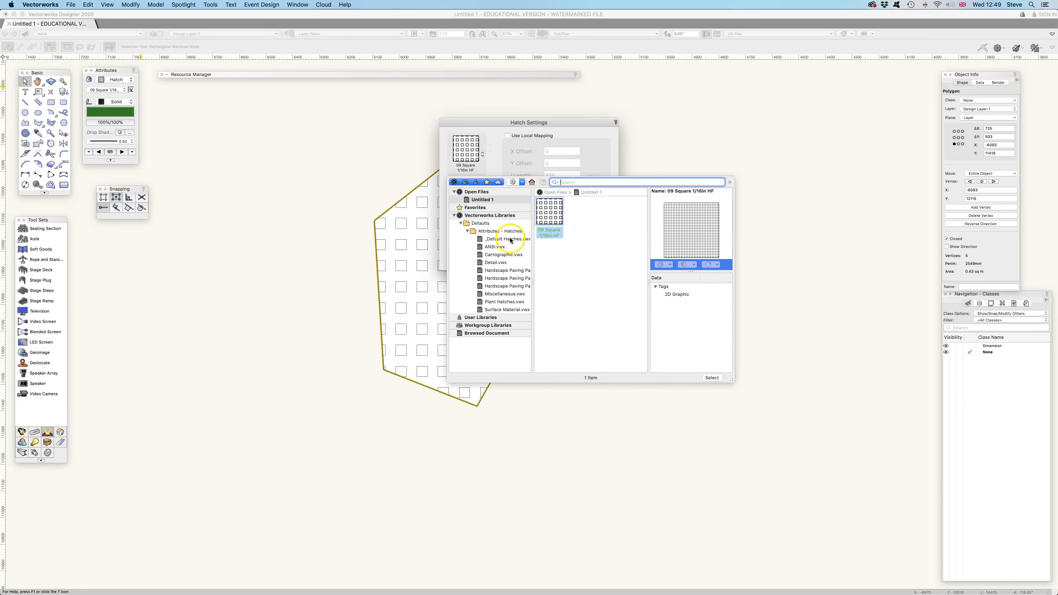
pyautogui.click(505, 309)
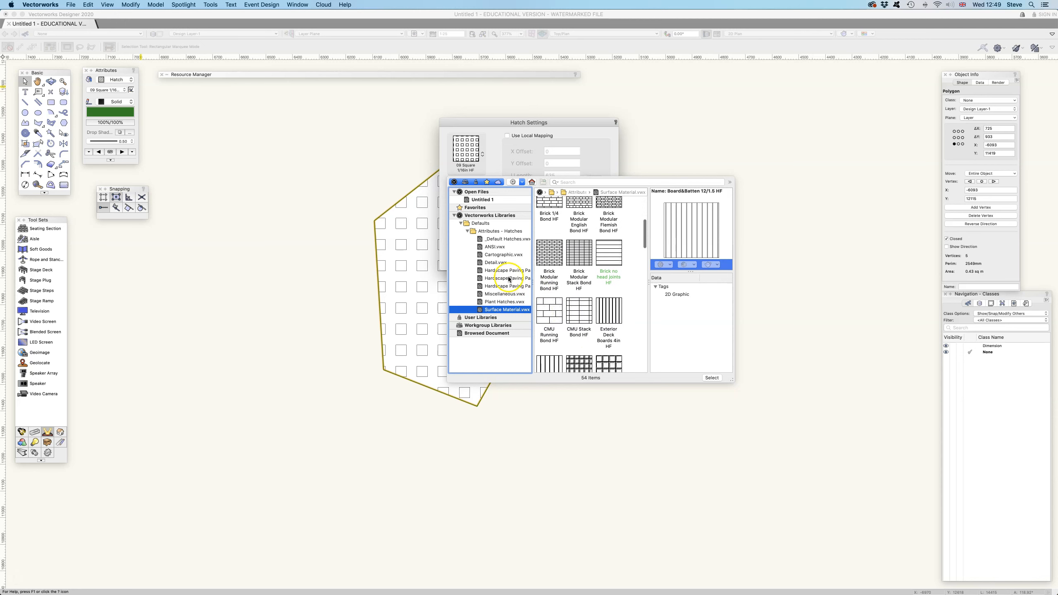
pyautogui.click(505, 263)
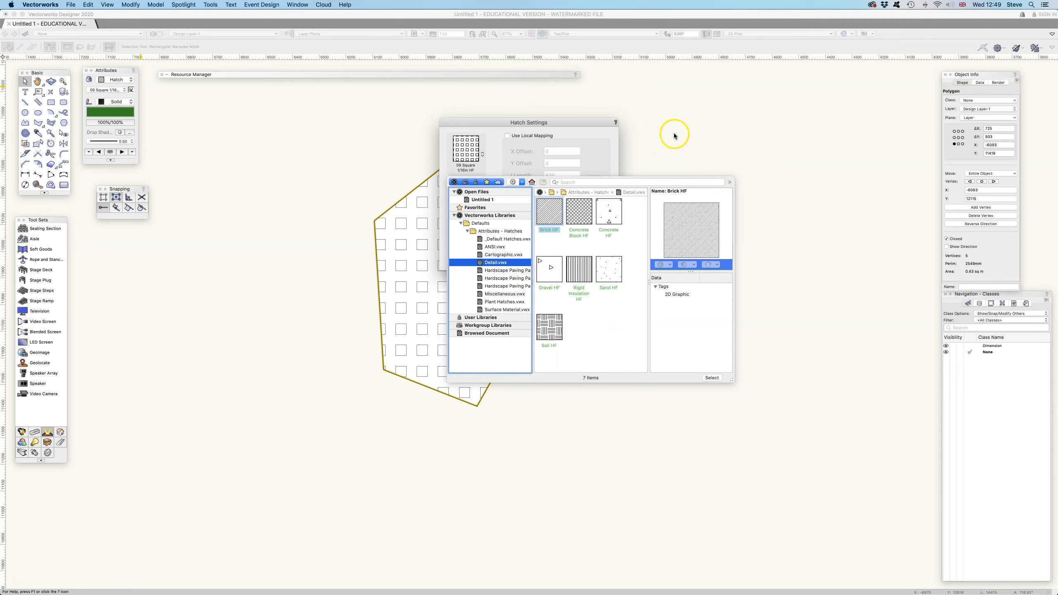
pyautogui.click(493, 125)
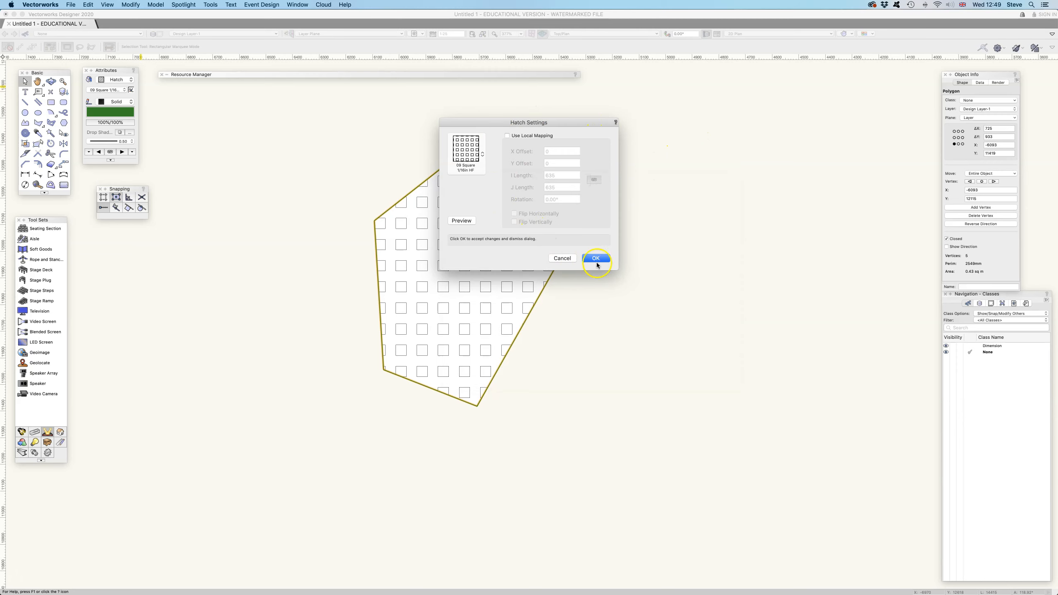
pyautogui.click(601, 257)
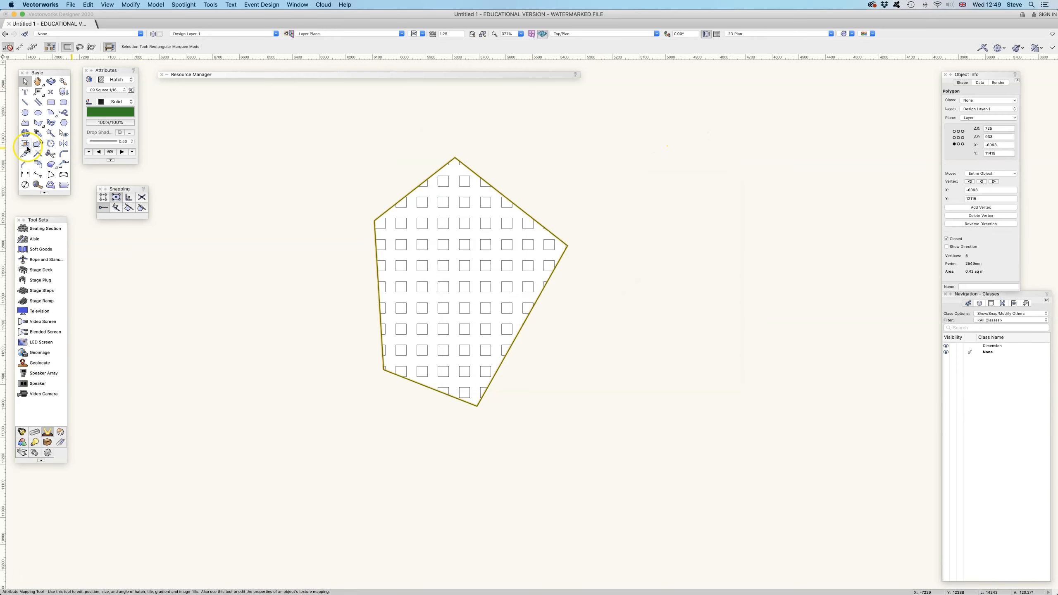
# Switch to the Attribute Mapping tool and enlarge the pentagon's hatch mapping.
pyautogui.click(25, 144)
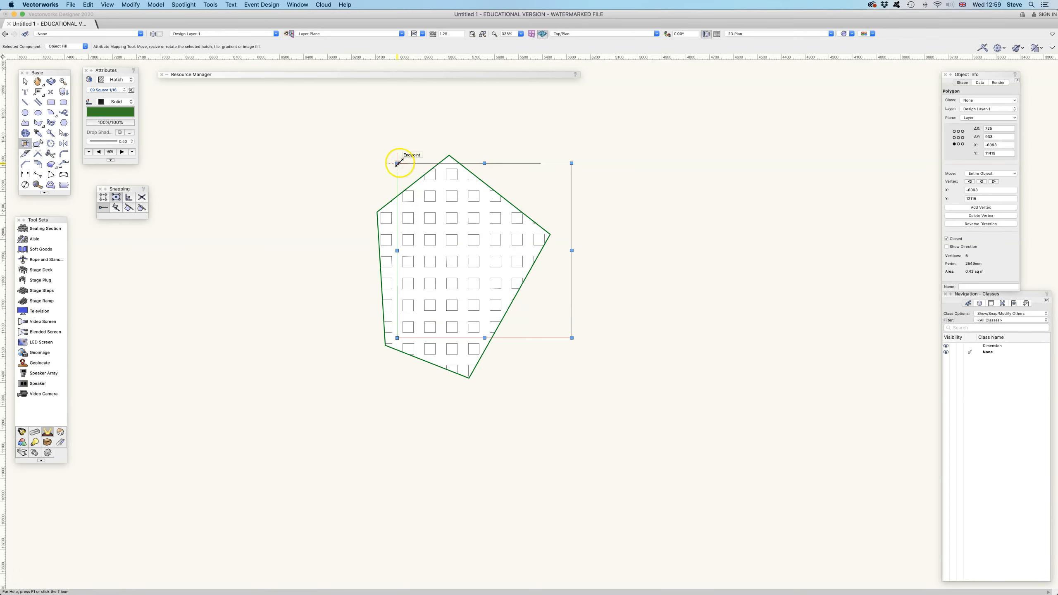
pyautogui.moveTo(396, 163); pyautogui.dragTo(328, 101)
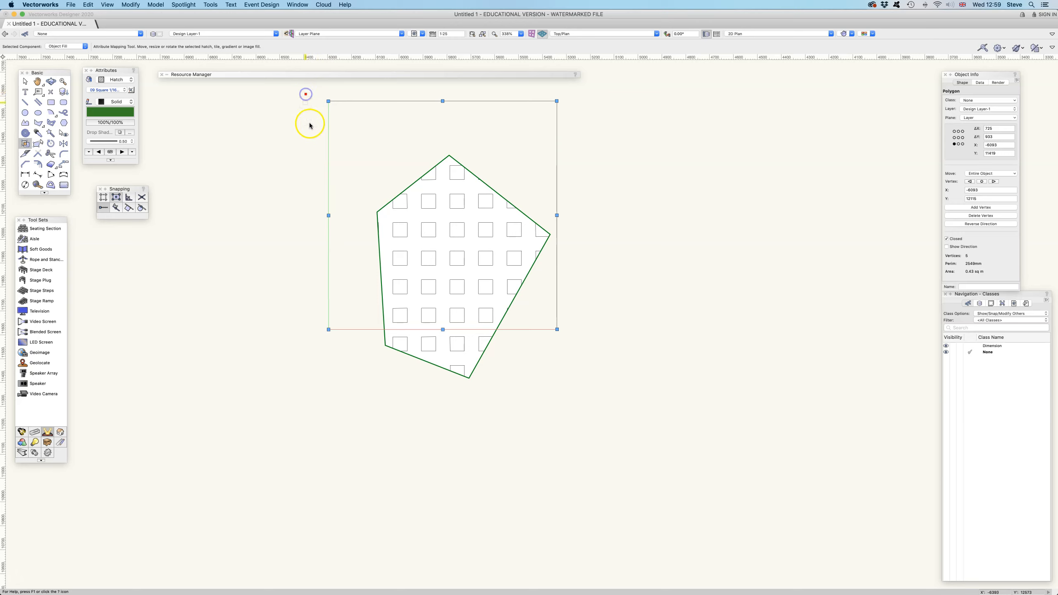
# Keep the fill as Hatch and rotate the hatch mapping on the pentagon.
pyautogui.click(105, 80)
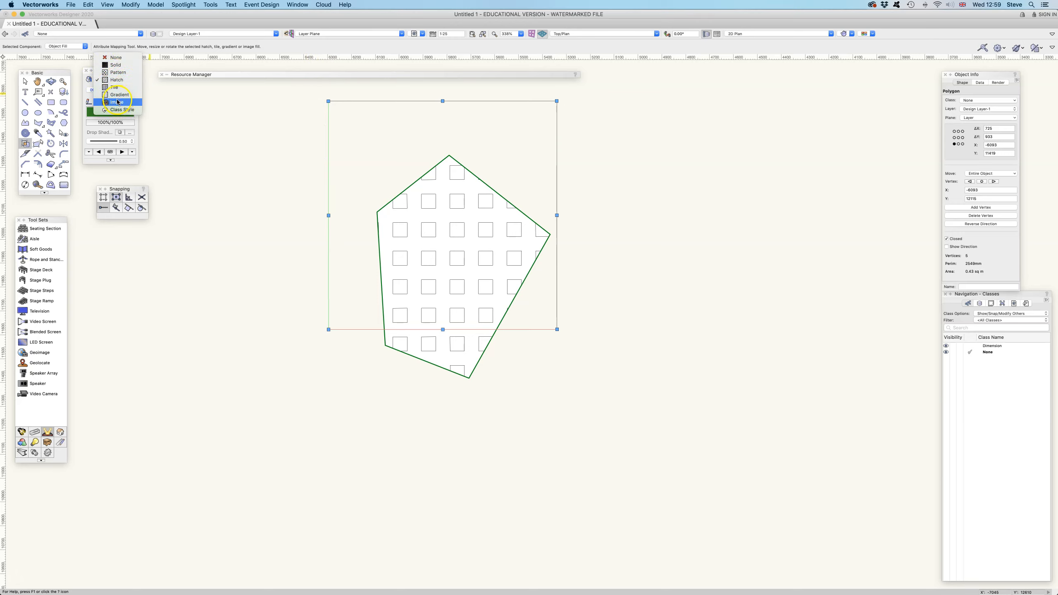
pyautogui.click(116, 80)
pyautogui.moveTo(329, 215); pyautogui.dragTo(345, 354)
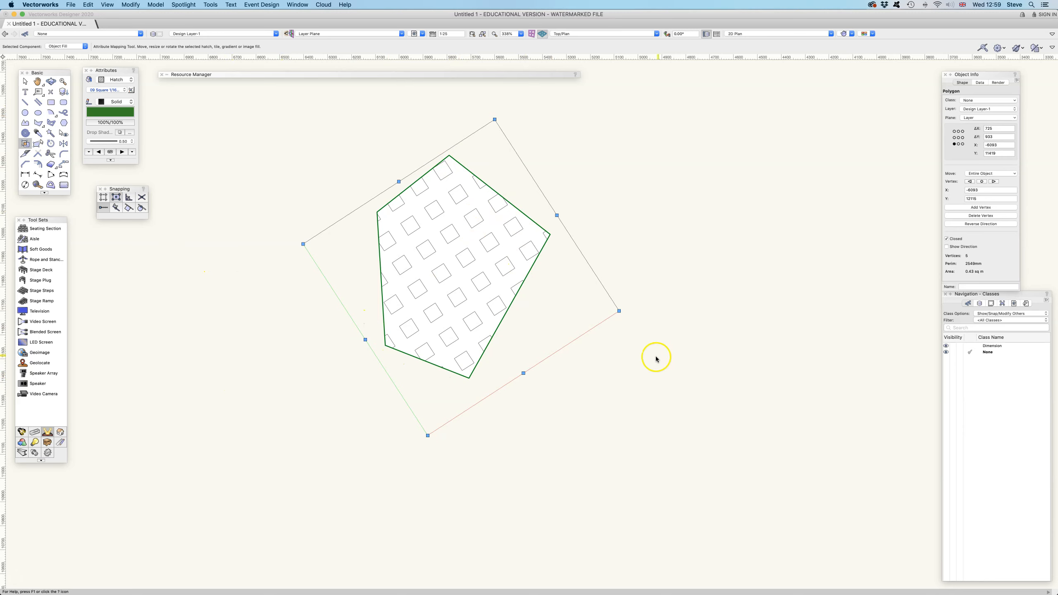
# Rescale and reposition the hatch mapping so the hatch squares become much smaller.
pyautogui.moveTo(619, 310)
pyautogui.mouseDown()
pyautogui.moveTo(728, 345)
pyautogui.moveTo(799, 447)
pyautogui.mouseUp()
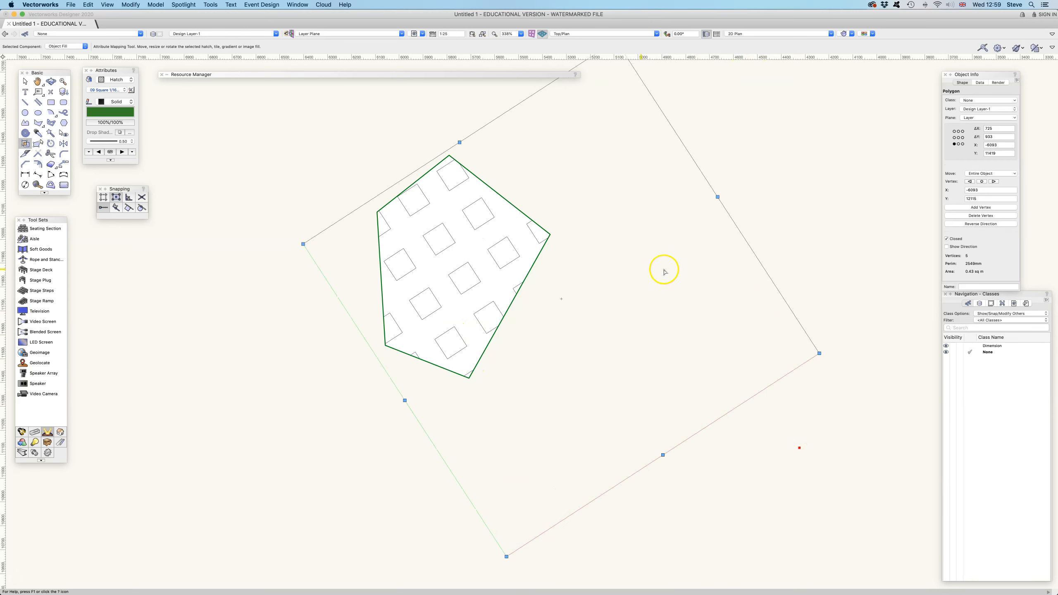
pyautogui.moveTo(819, 353)
pyautogui.mouseDown()
pyautogui.moveTo(477, 290)
pyautogui.moveTo(442, 273)
pyautogui.mouseUp()
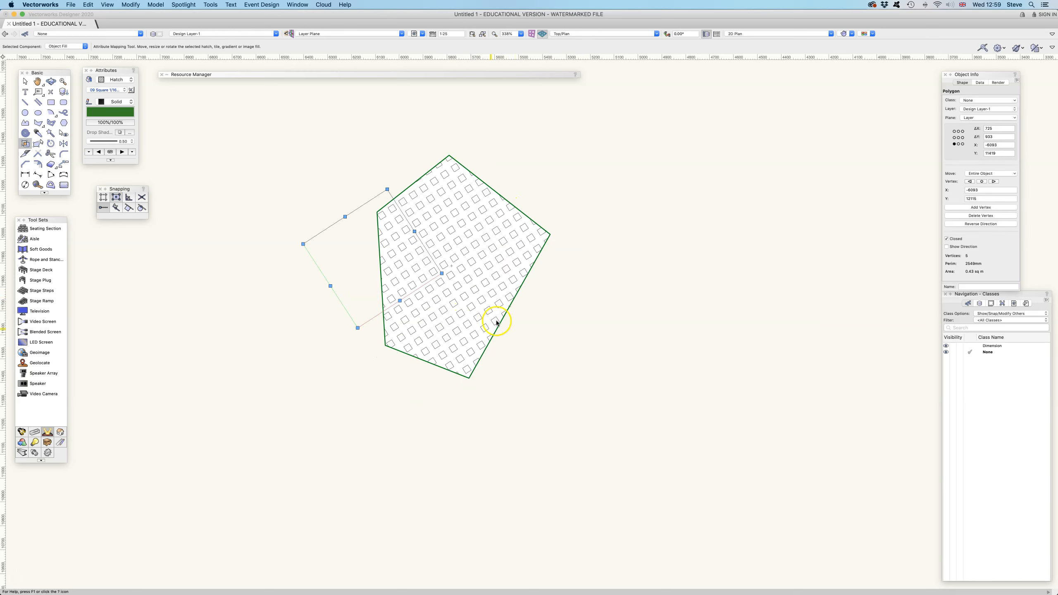
pyautogui.moveTo(441, 274); pyautogui.dragTo(405, 271)
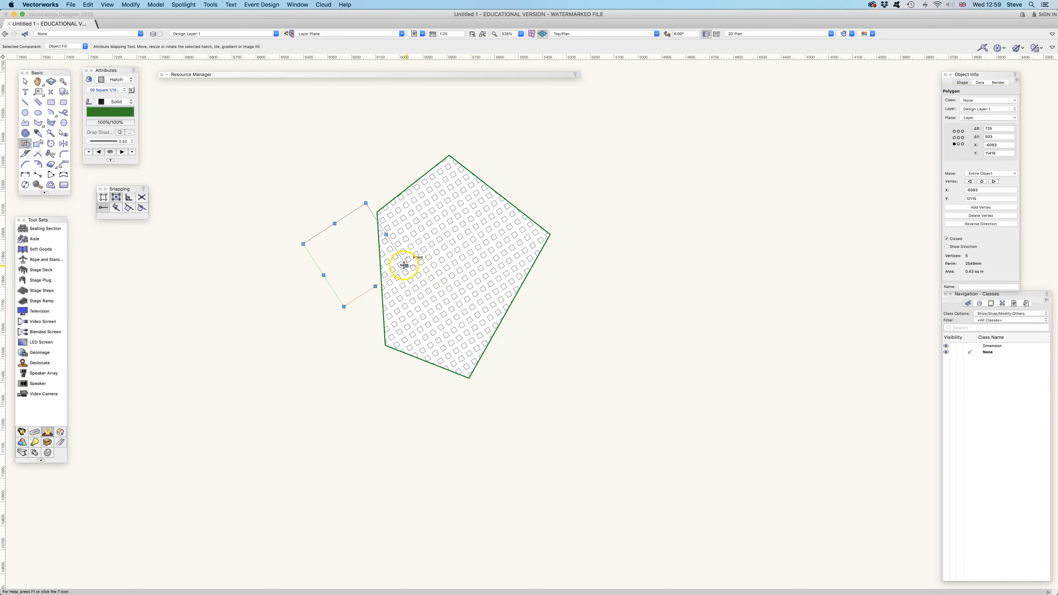
pyautogui.moveTo(355, 252); pyautogui.dragTo(456, 250)
pyautogui.moveTo(466, 199); pyautogui.dragTo(455, 258)
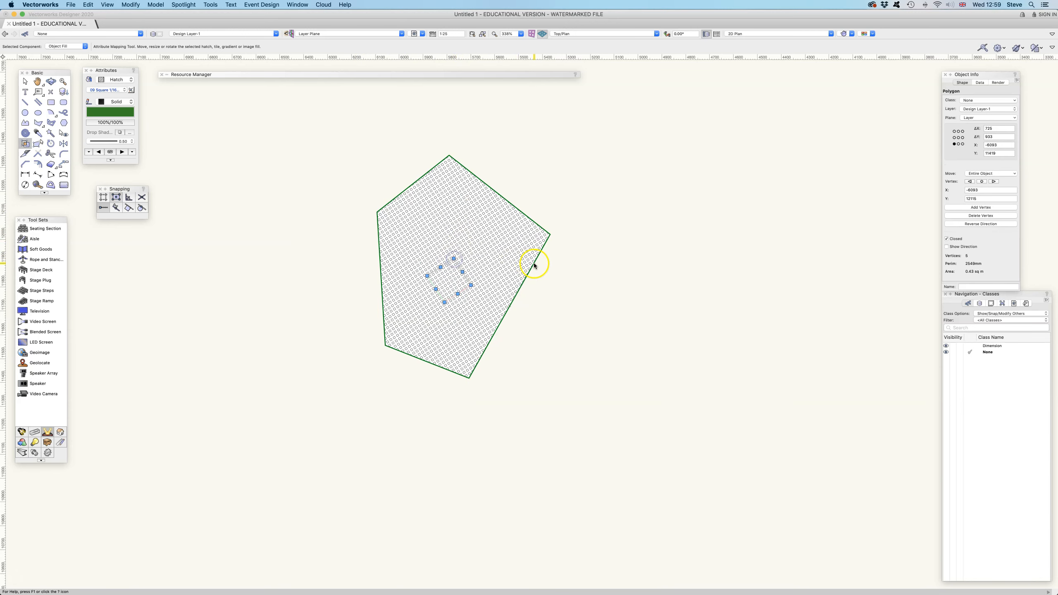
# Enlarge the hatch mapping so the hatch squares become medium-sized.
pyautogui.click(551, 280)
pyautogui.moveTo(453, 259); pyautogui.dragTo(486, 205)
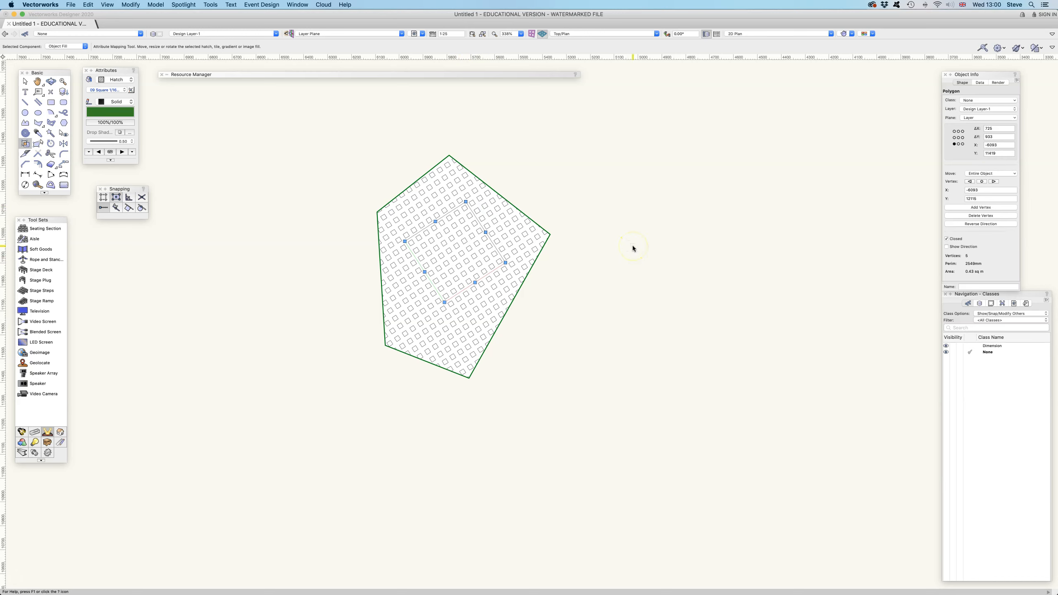